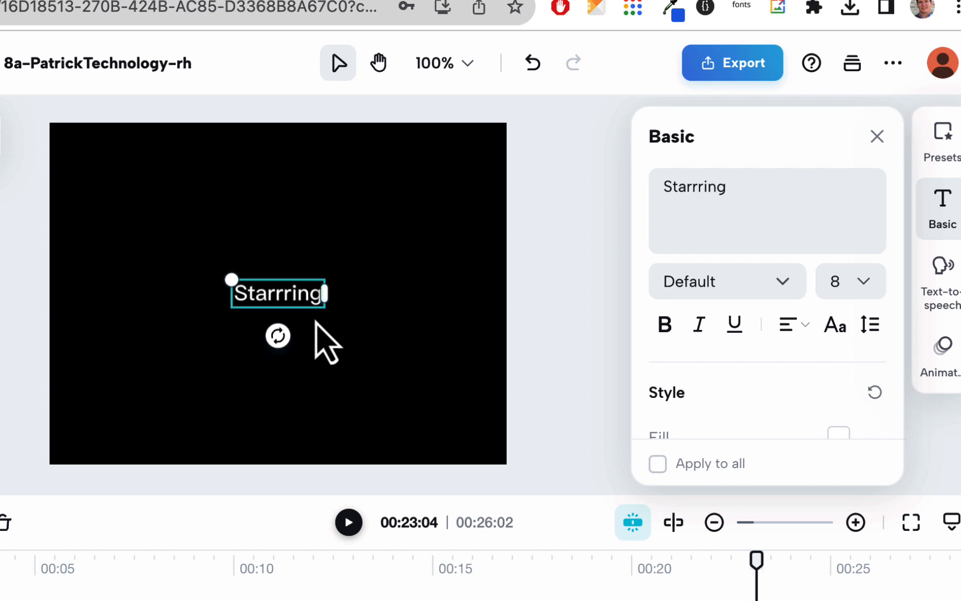
- Add the lines "Patrick Star" and "Spongebob Squarepants" below the opening line of the credits text
key(Return)
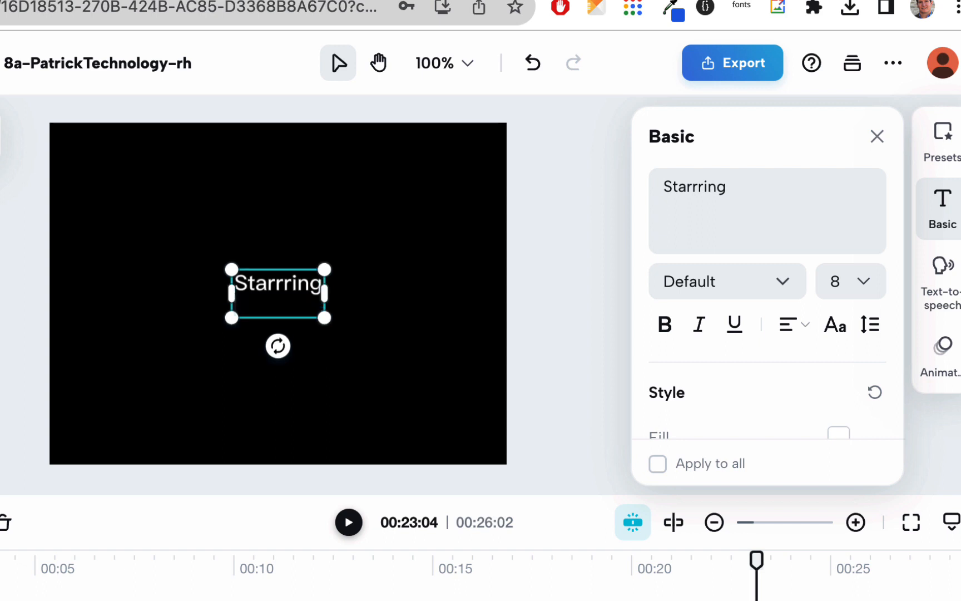
text(Pa)
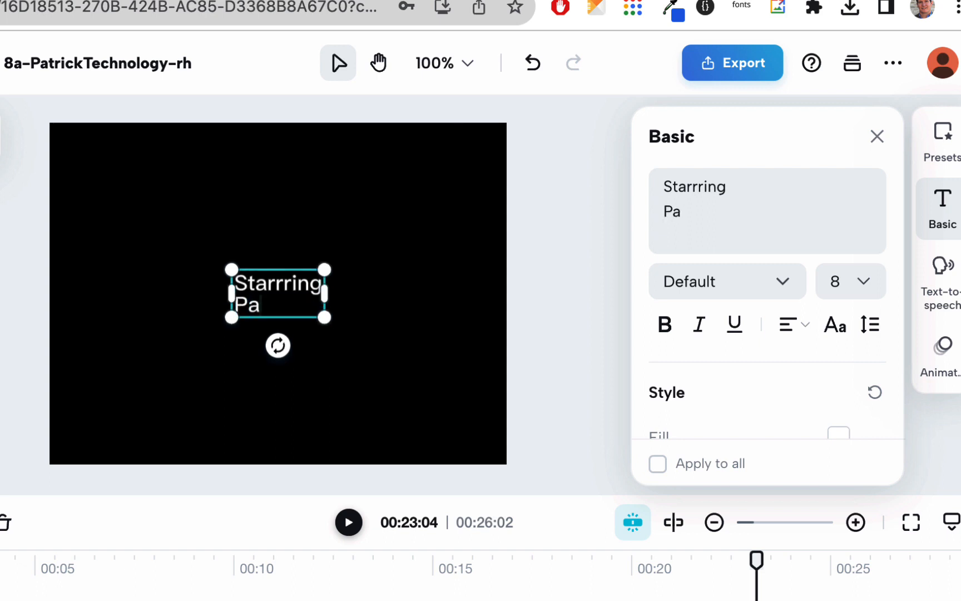
text(trick Star )
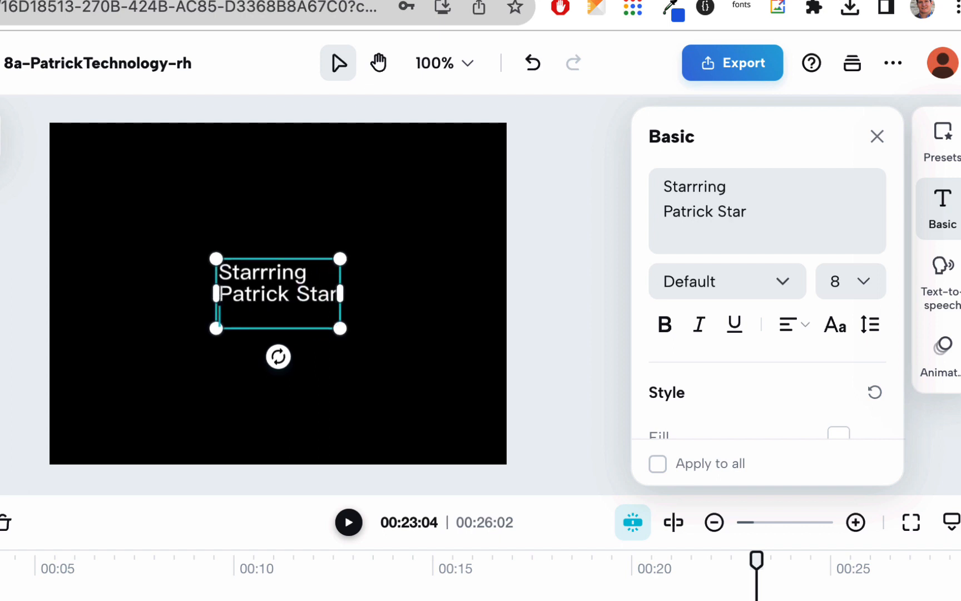
text(Spongebob)
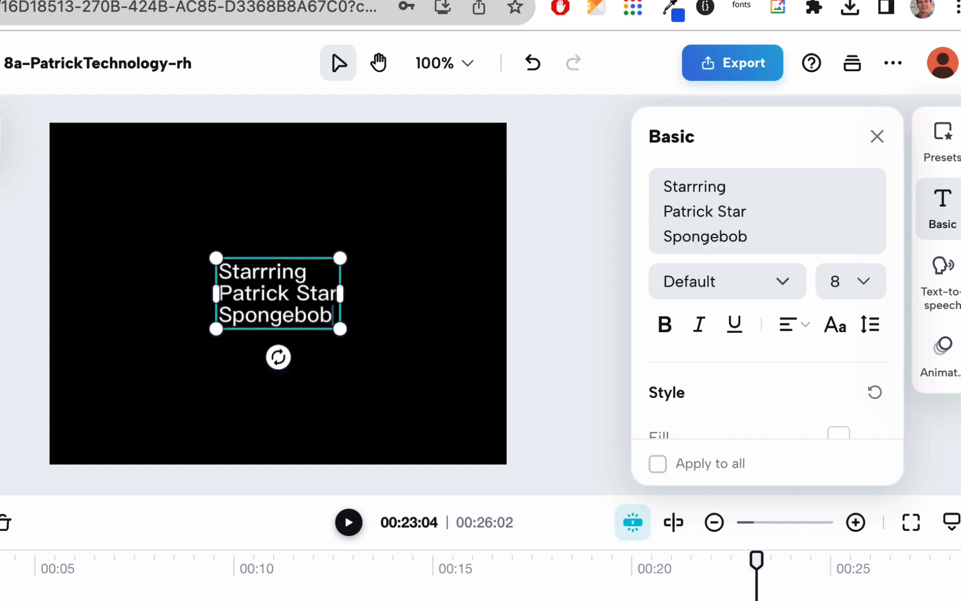
text( Squ)
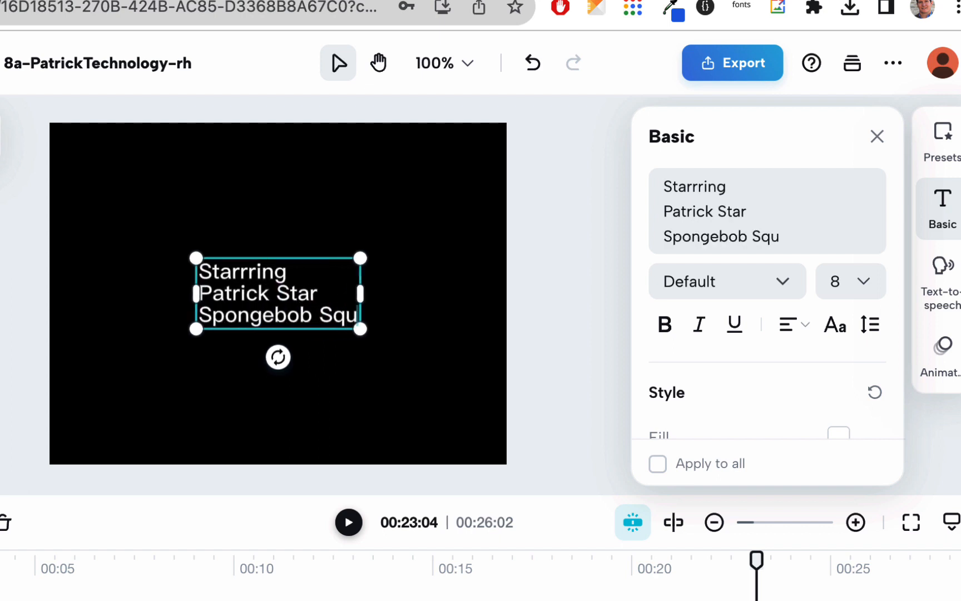
text(arepants)
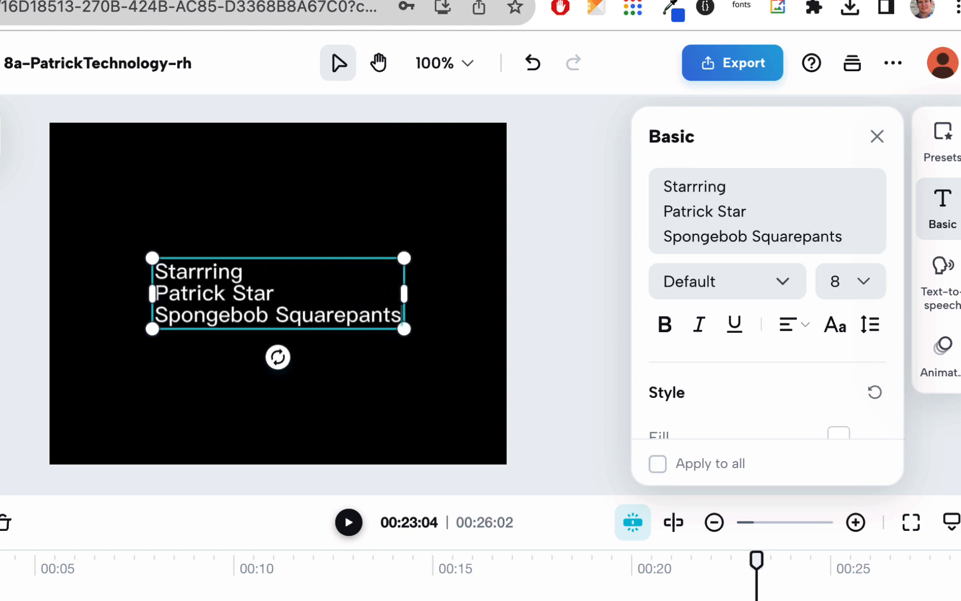
- Leave a blank line in the credits text, then add "Video Editing by:" with the editor's full name on the line below
key(Return)
key(Return)
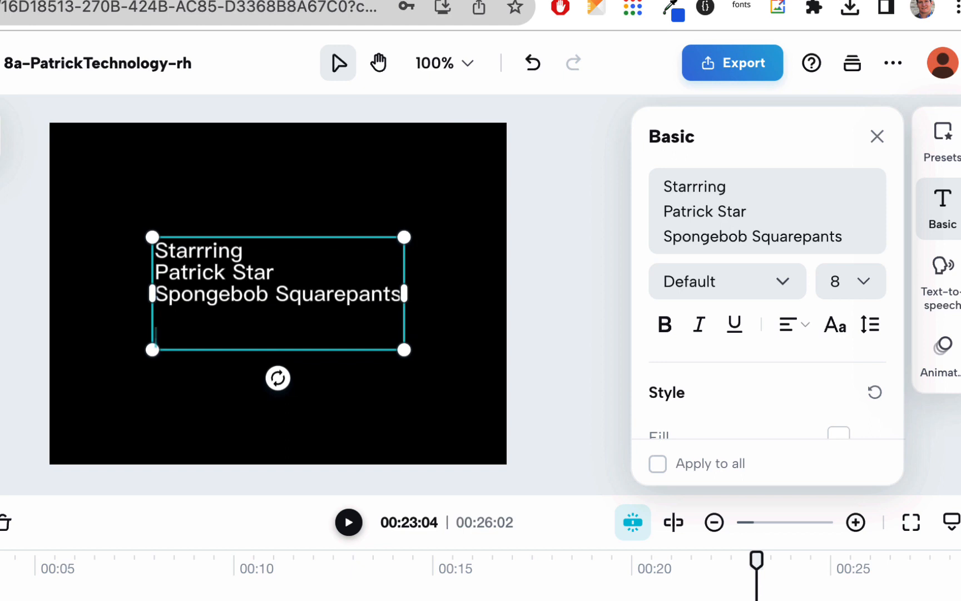
text(V)
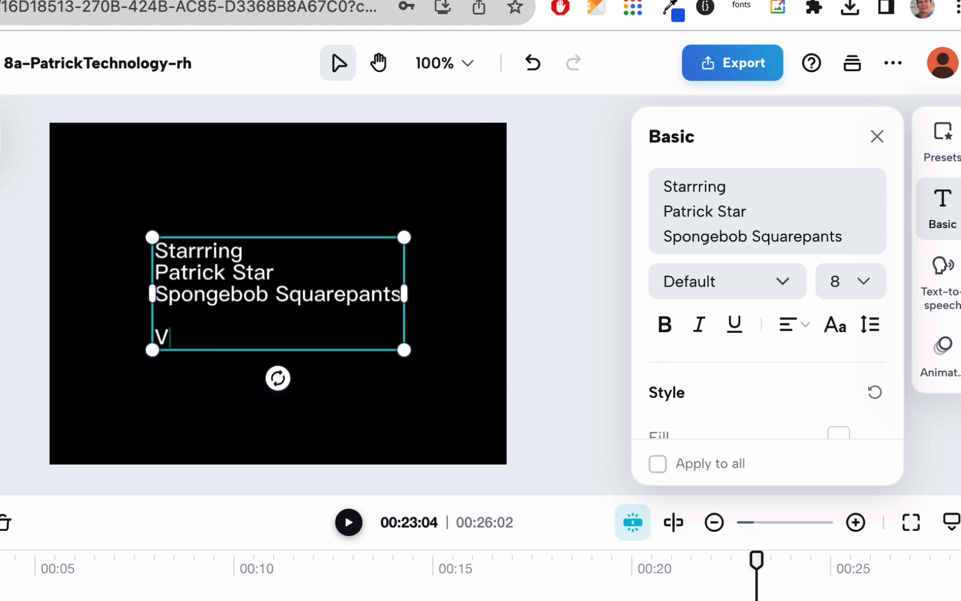
text(ideo Edit)
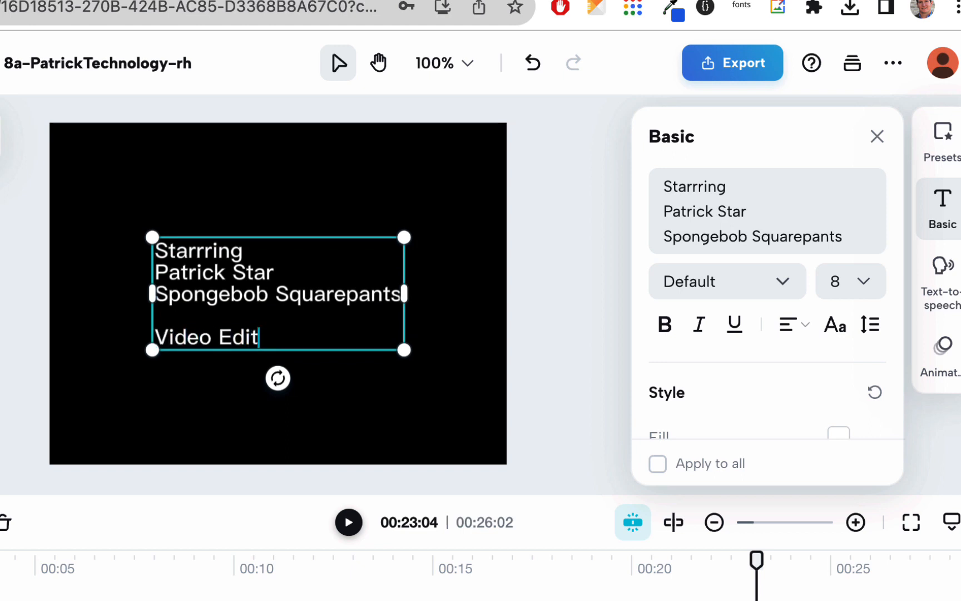
text(ing by)
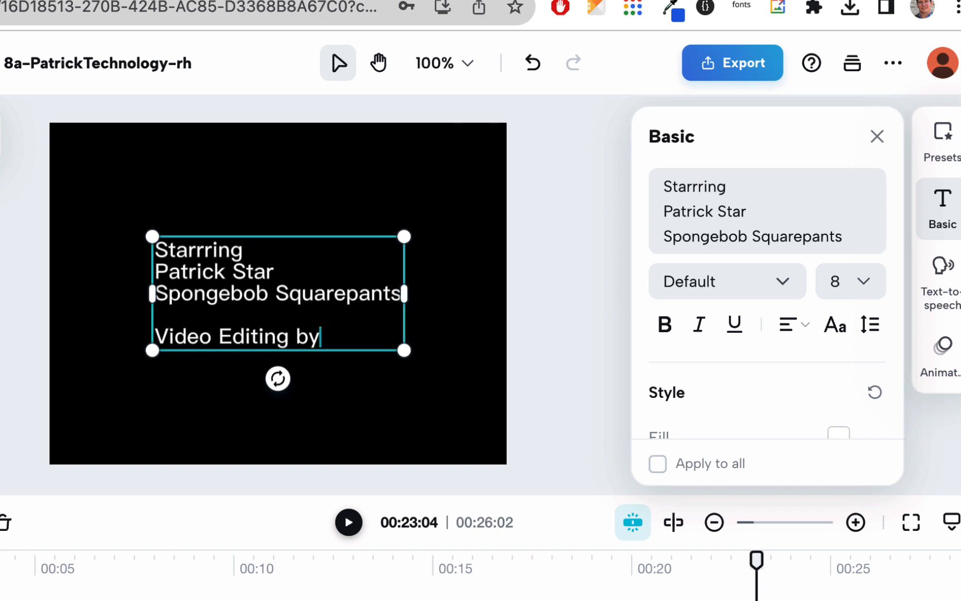
text(:)
key(Return)
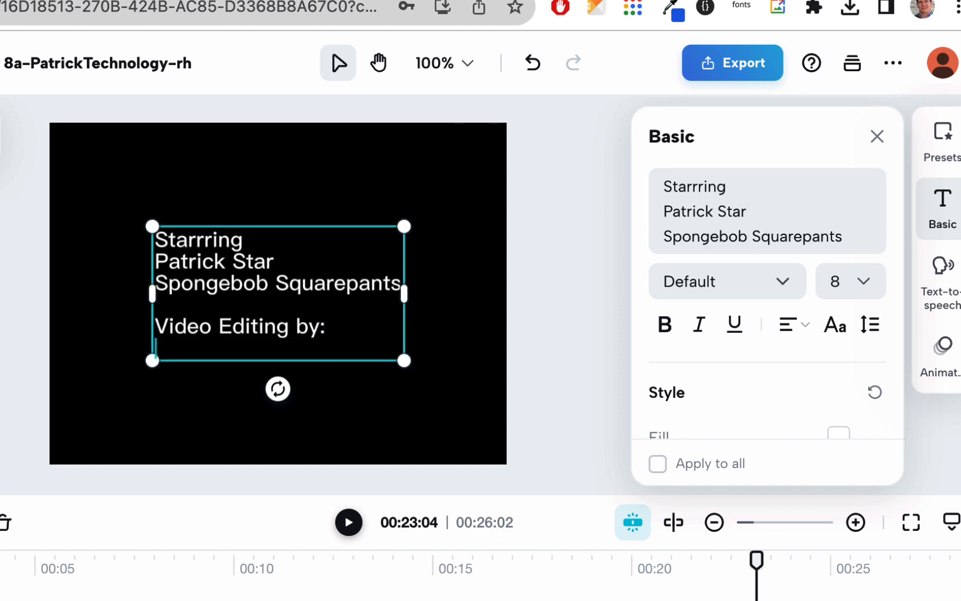
text(Richard Homa)
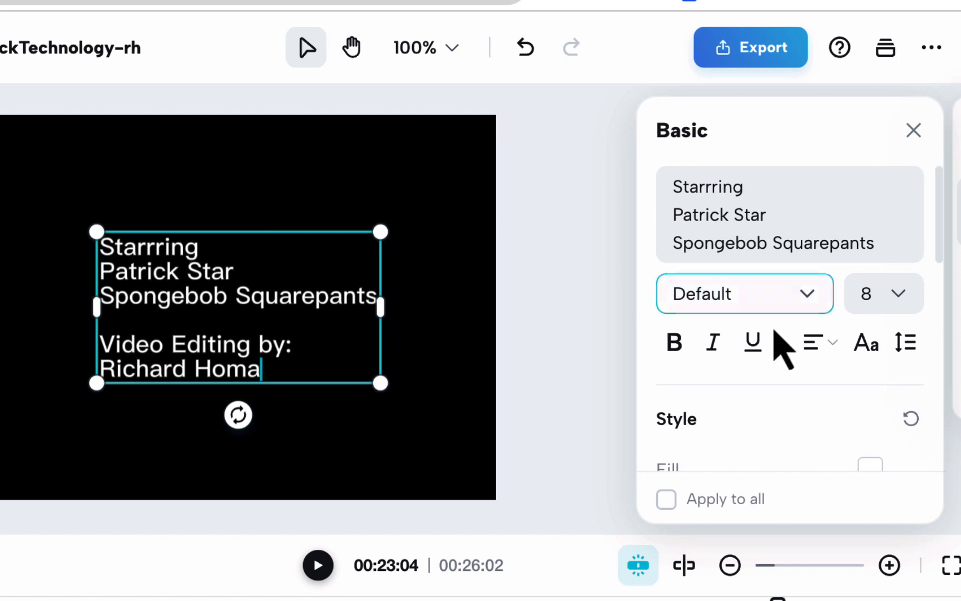
- Center-align the credits text and set its line spacing to 22
click(828, 344)
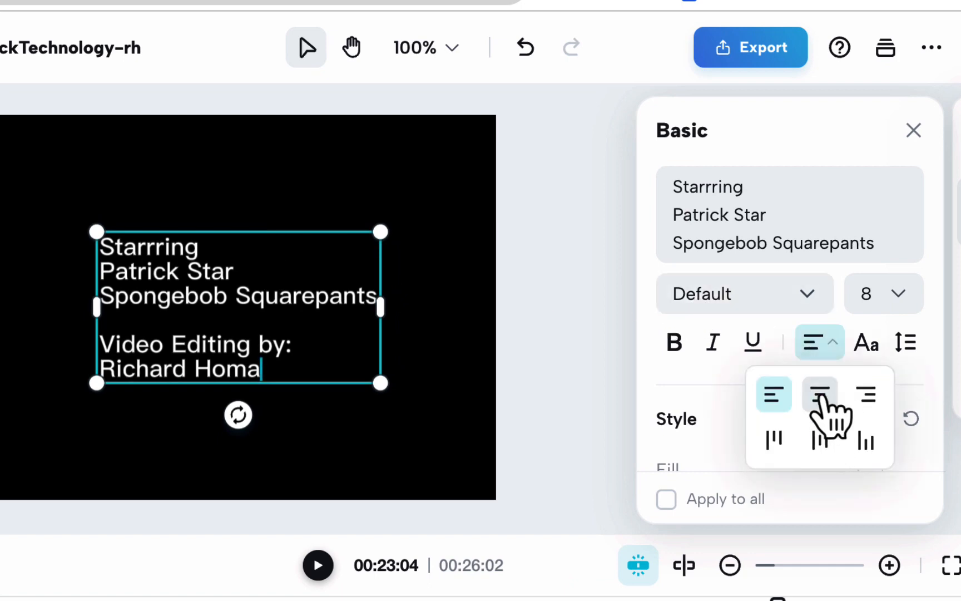
click(820, 396)
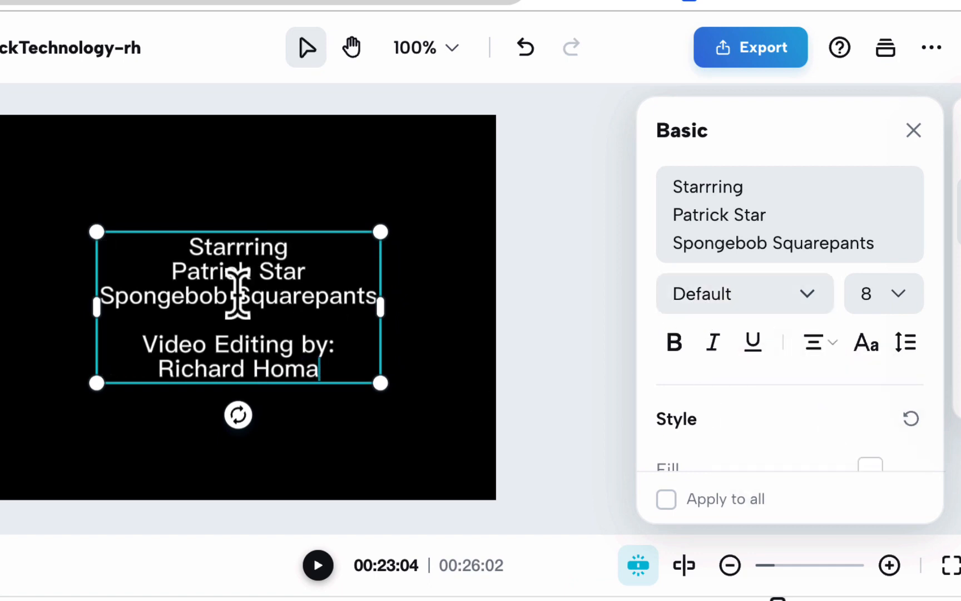
click(910, 341)
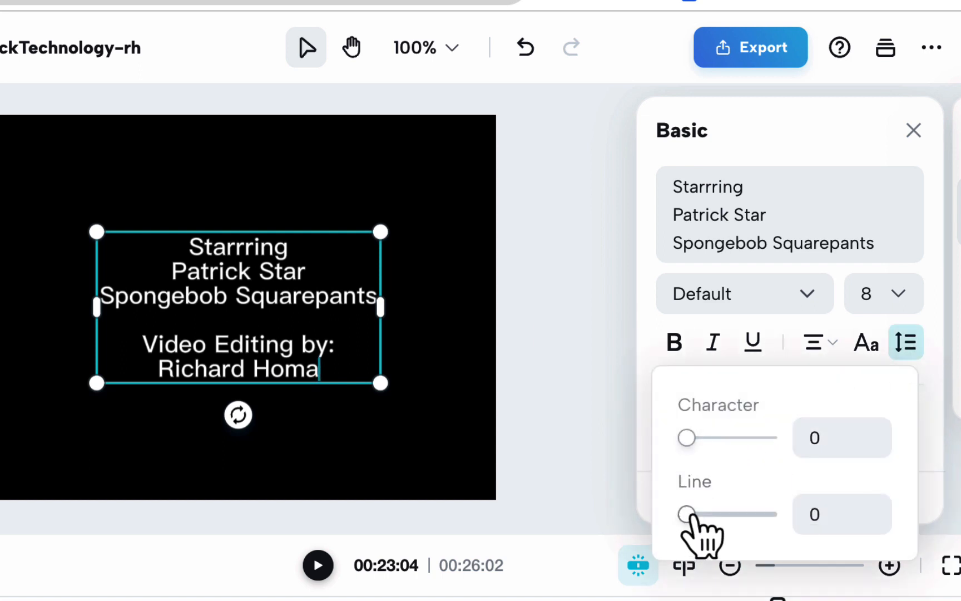
drag(688, 514, 706, 514)
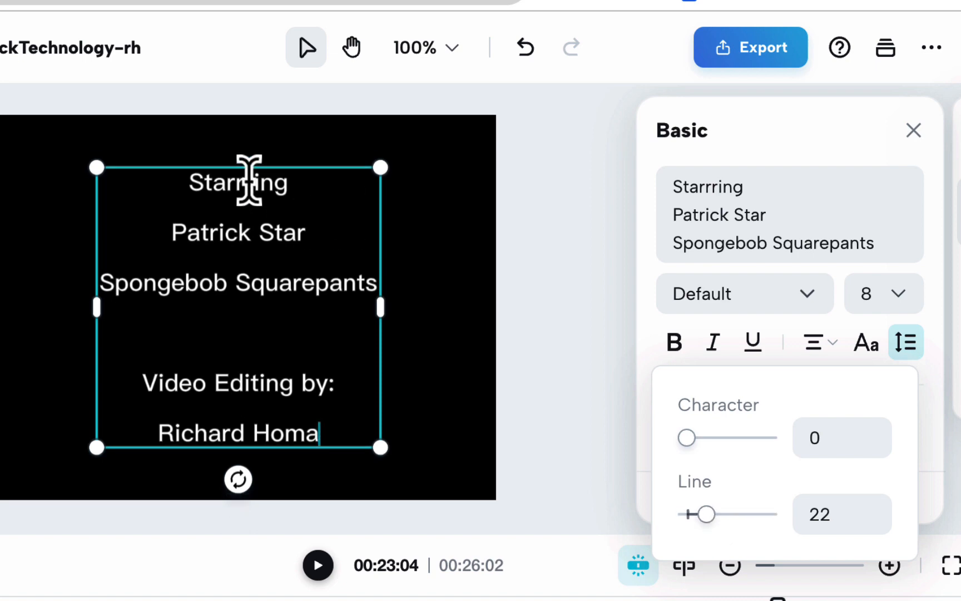
- Correct the spelling of the credits heading and add a colon so it reads "Starring:"
click(249, 208)
key(BackSpace)
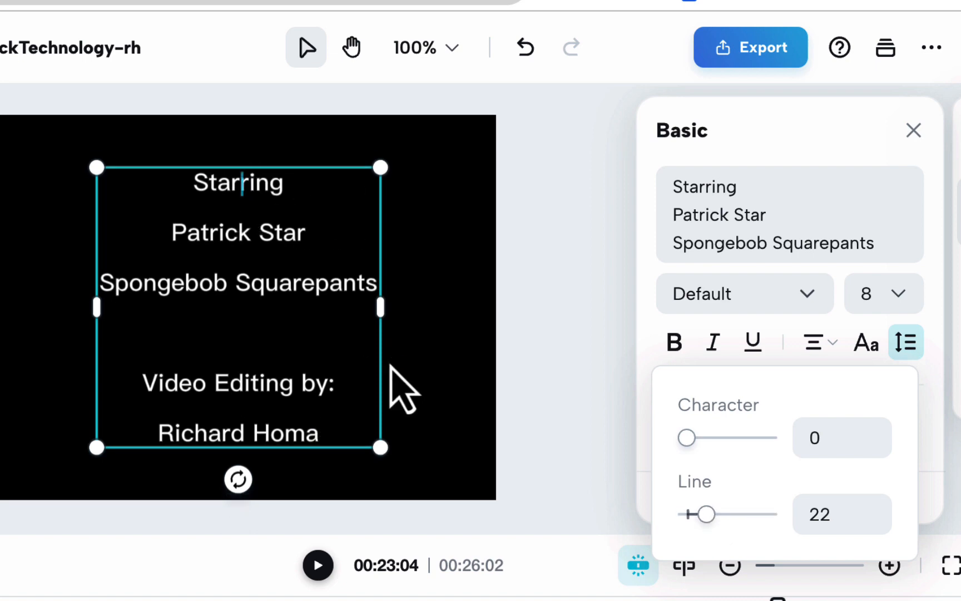
click(282, 183)
text(:)
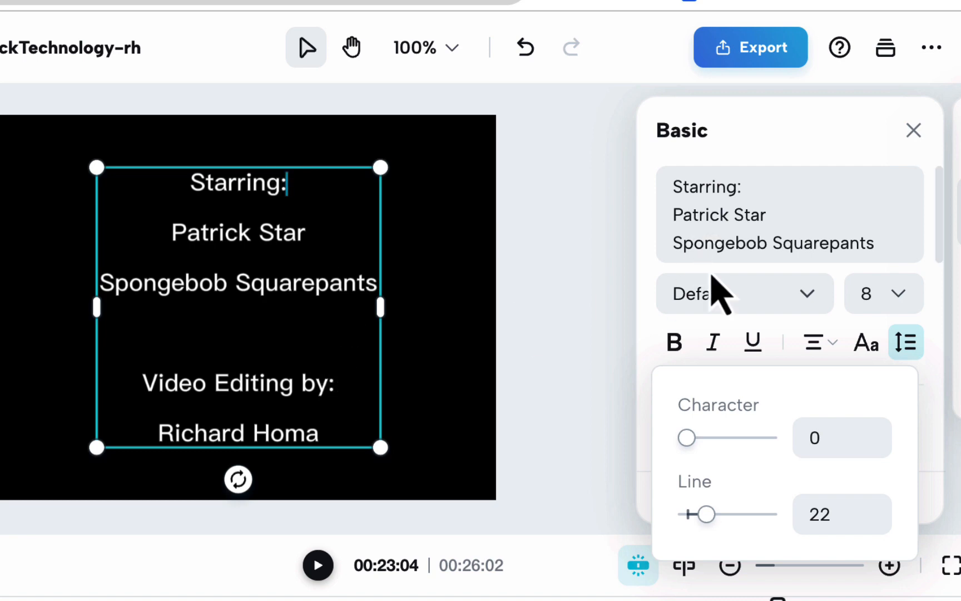
- Change the credits text's fill to the strong pink recommended colour and deselect the text
scroll(751, 409, down, 3)
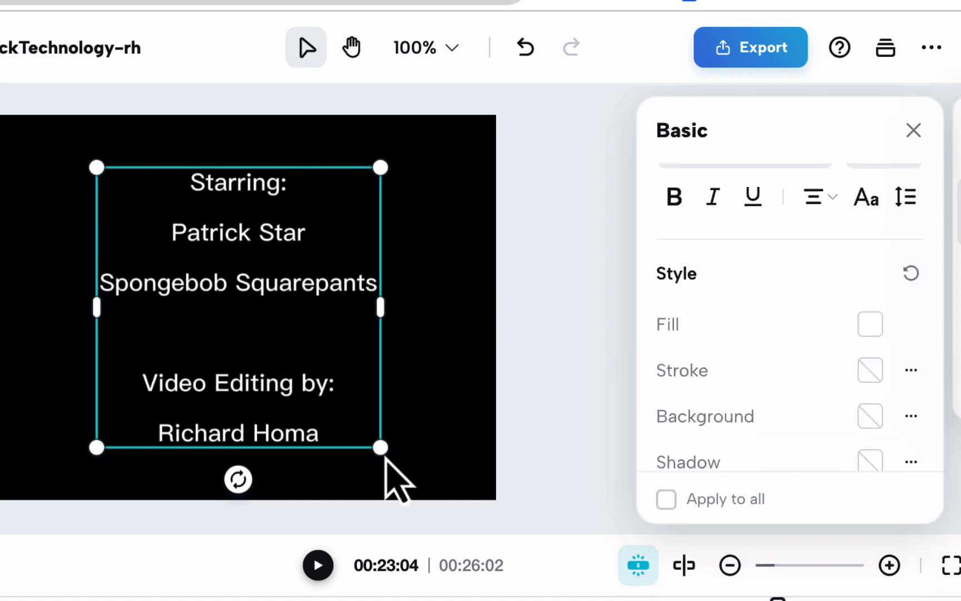
click(870, 324)
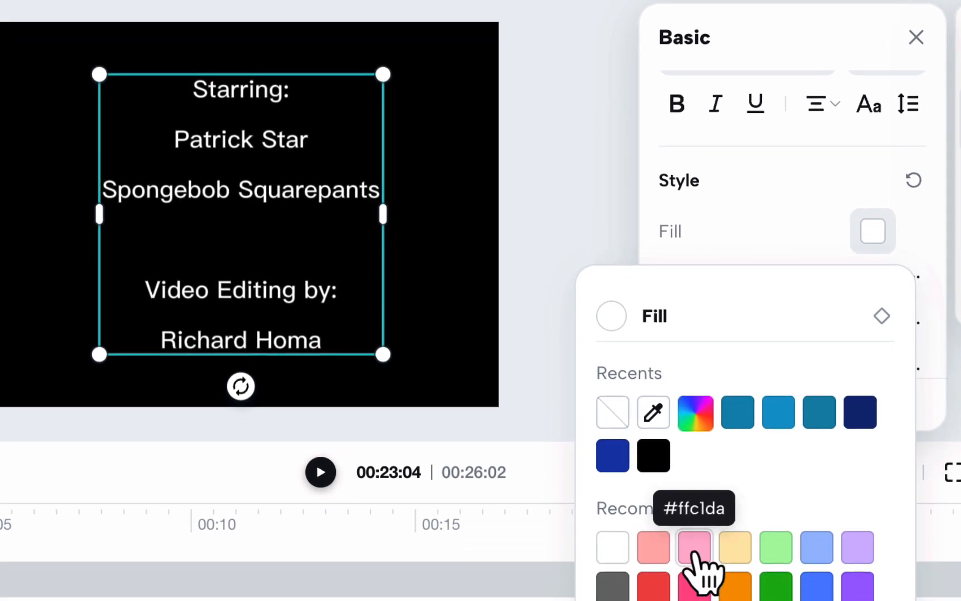
click(693, 571)
click(698, 592)
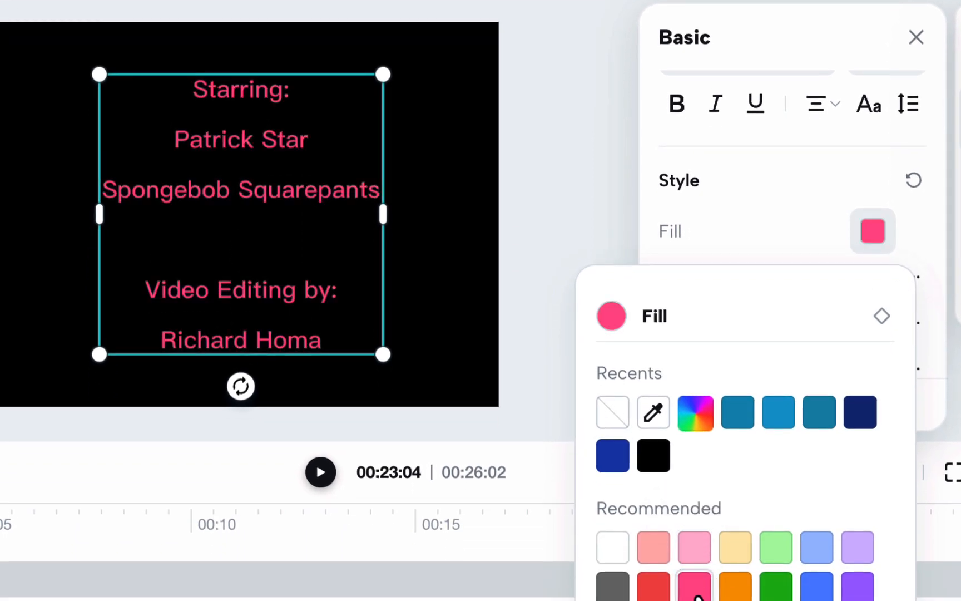
click(536, 208)
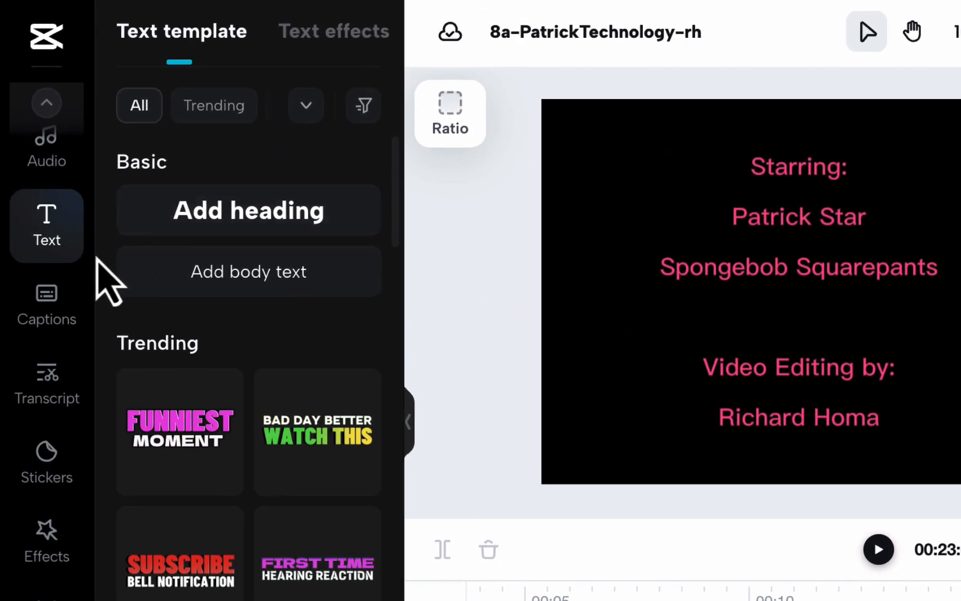
- Find stock photos with the "black" suggestion and add the plain black image after the last video clip, beneath the credits text
scroll(48, 215, up, 5)
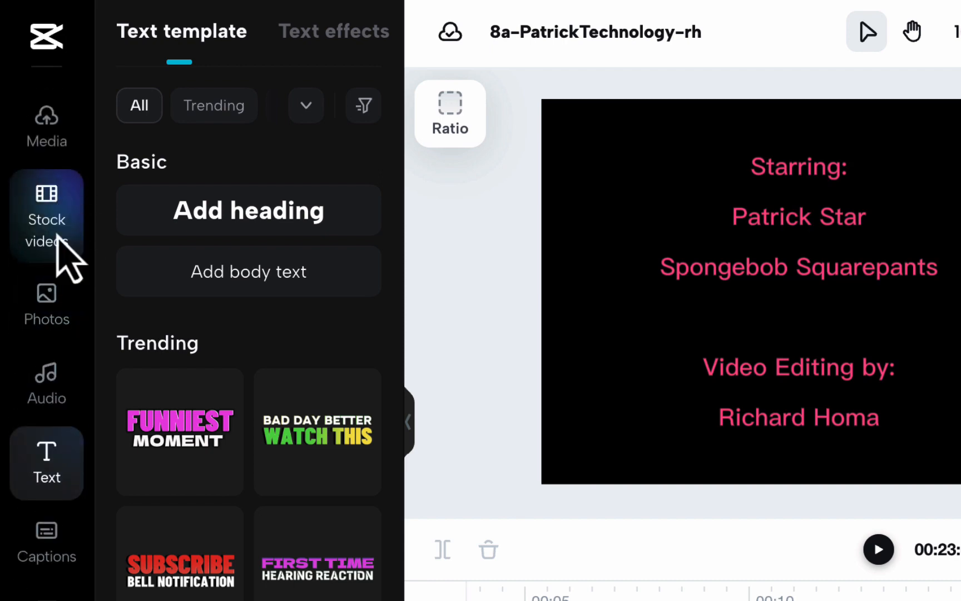
click(47, 303)
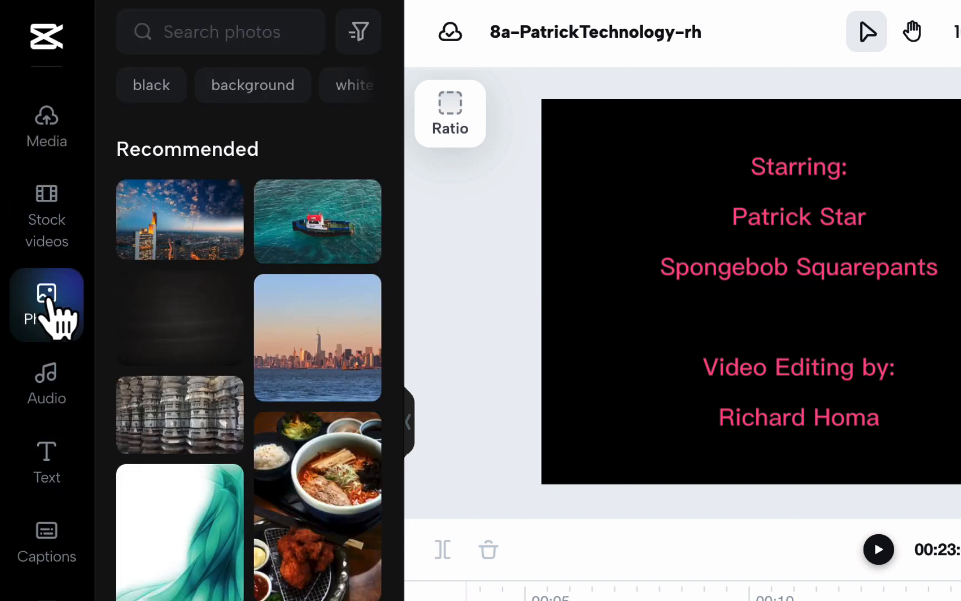
click(142, 87)
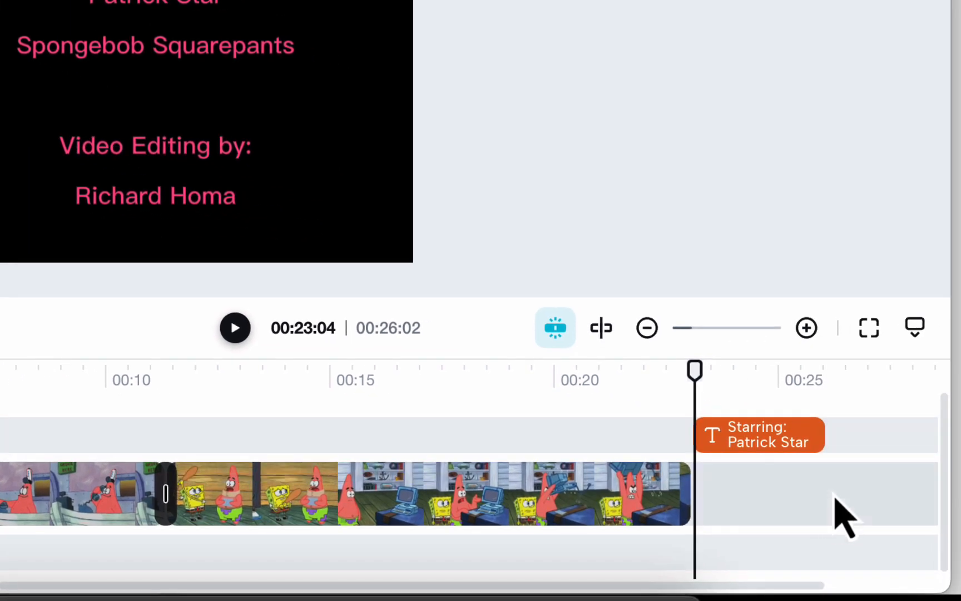
scroll(834, 517, right, 5)
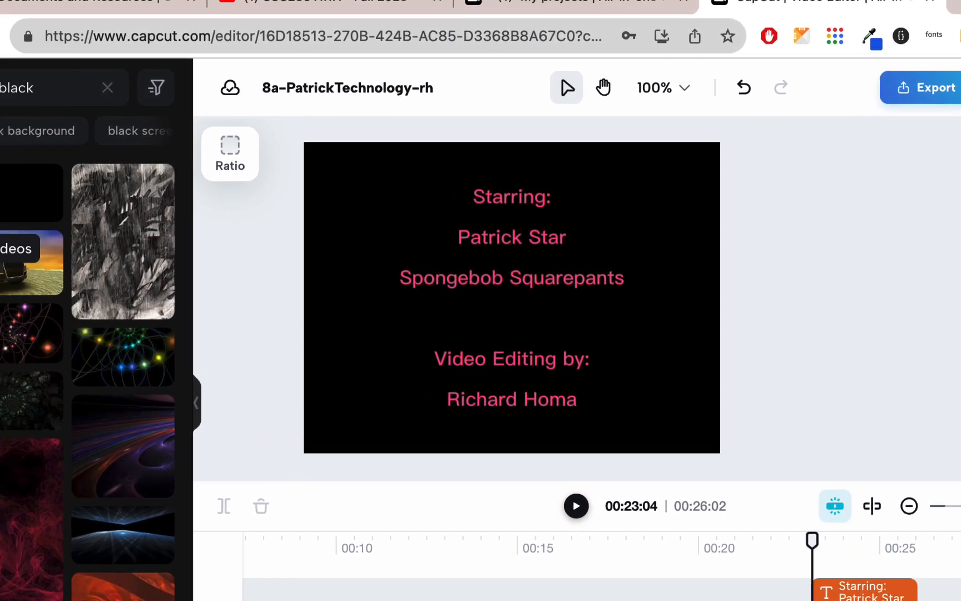
click(54, 225)
click(30, 312)
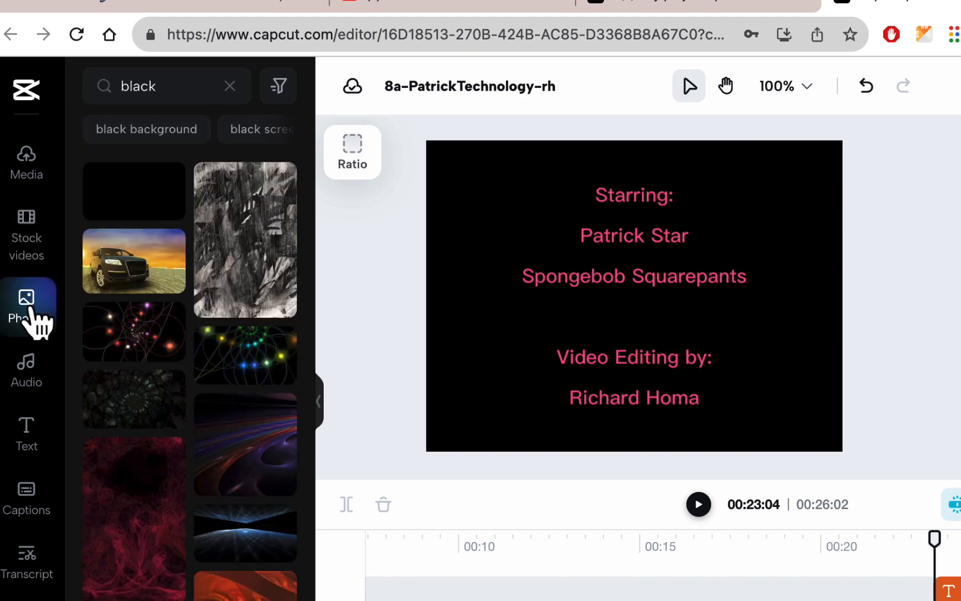
click(145, 191)
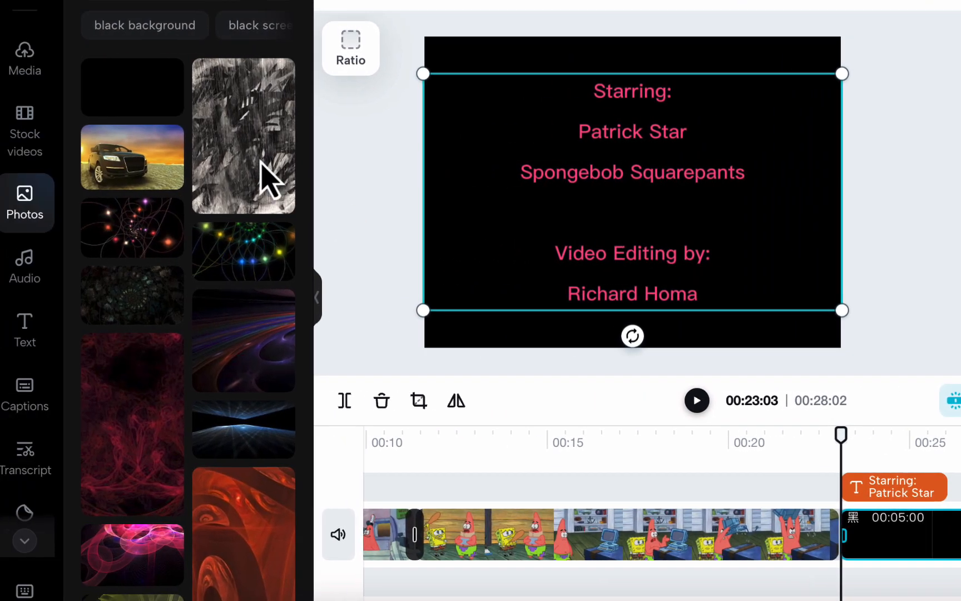
- Add the closing_credits audio at the start of the credits and extend the credits text and black image to the audio's end
click(45, 58)
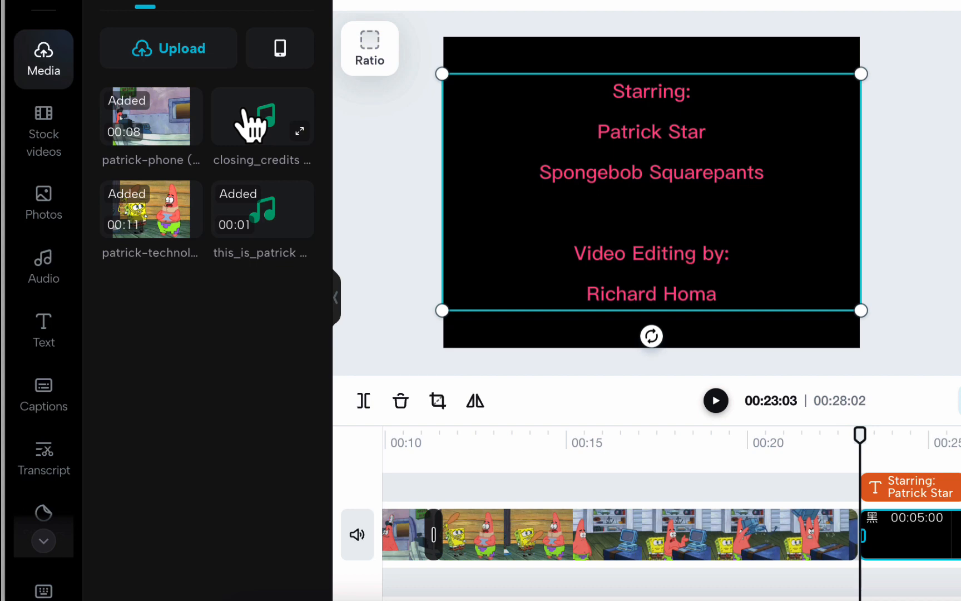
click(273, 122)
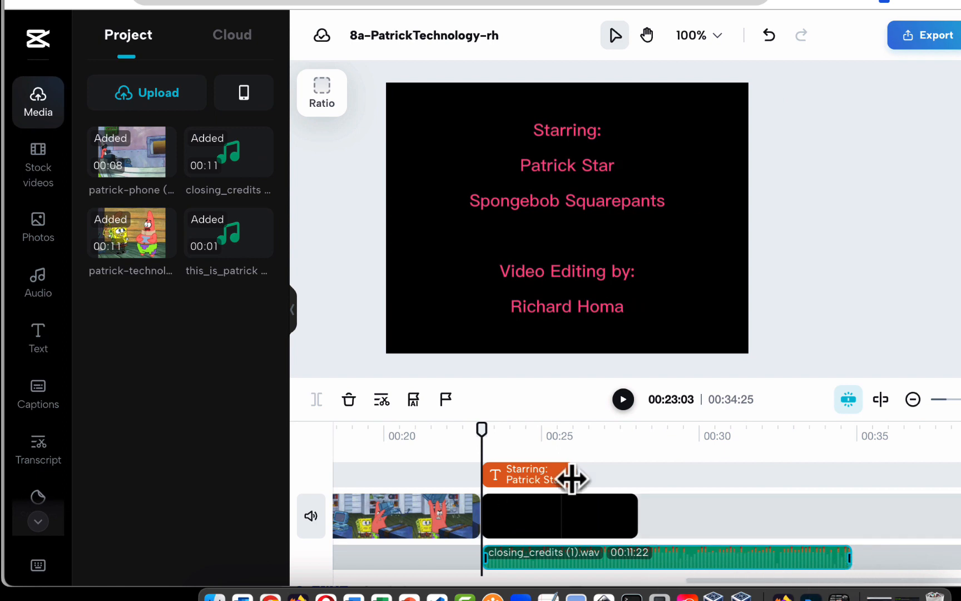
drag(572, 476, 853, 482)
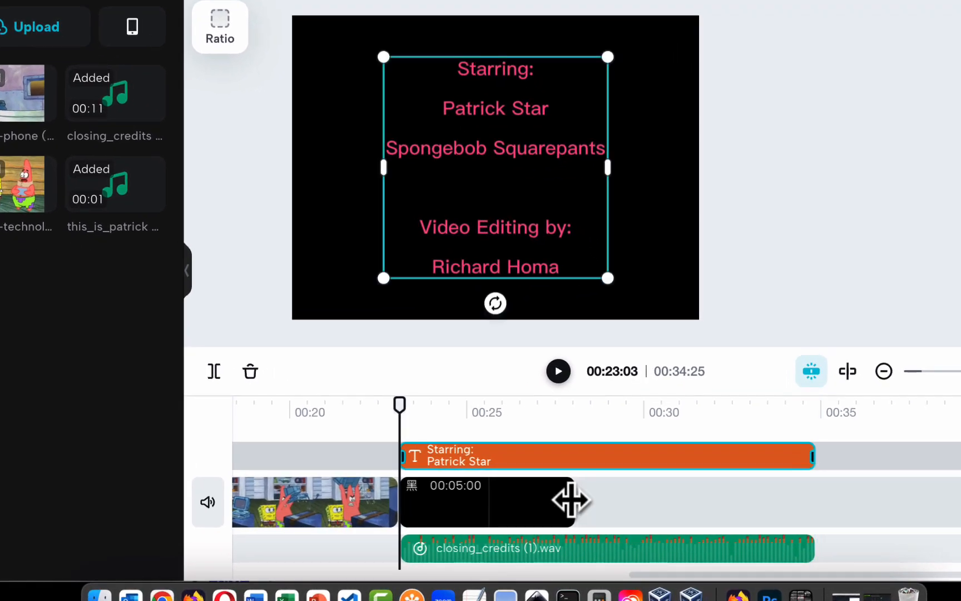
drag(571, 499, 824, 522)
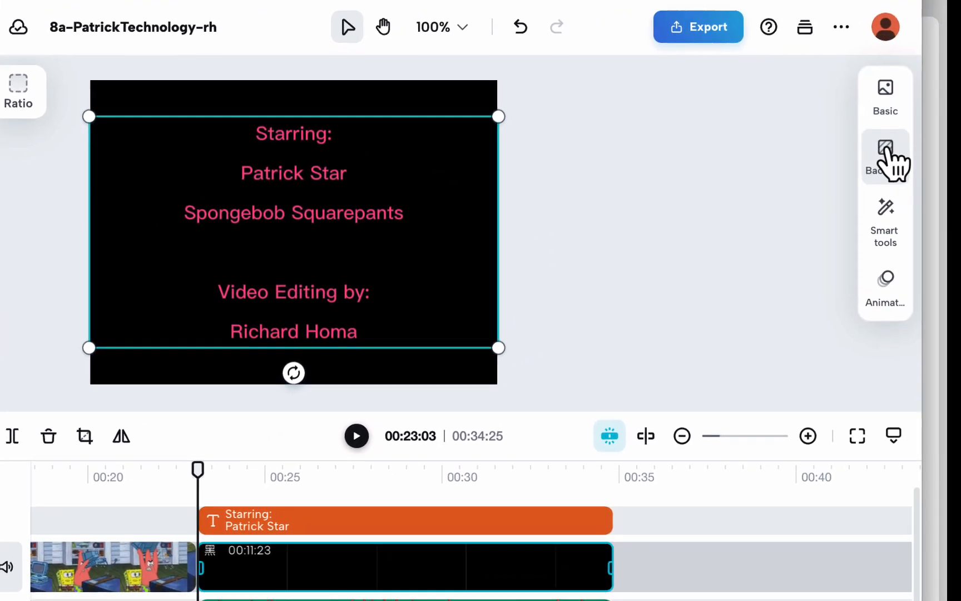
- Set the background colour behind the black credits image to dark teal, #098093
click(884, 153)
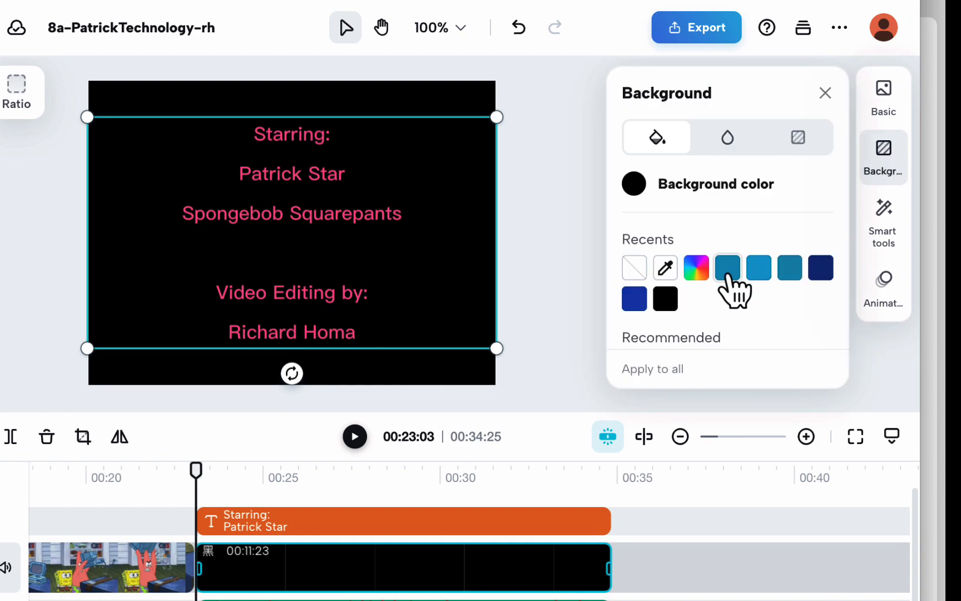
click(696, 268)
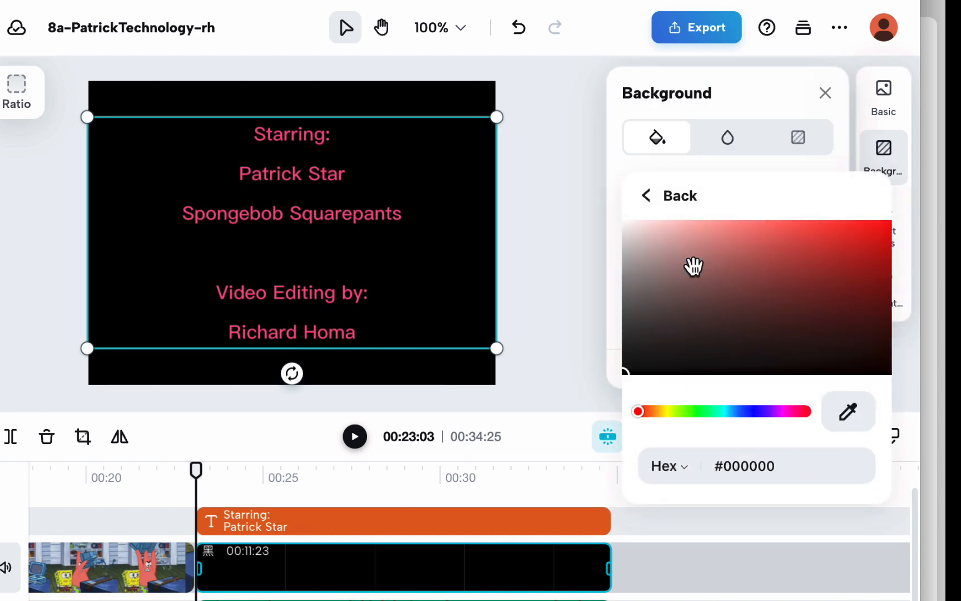
click(713, 412)
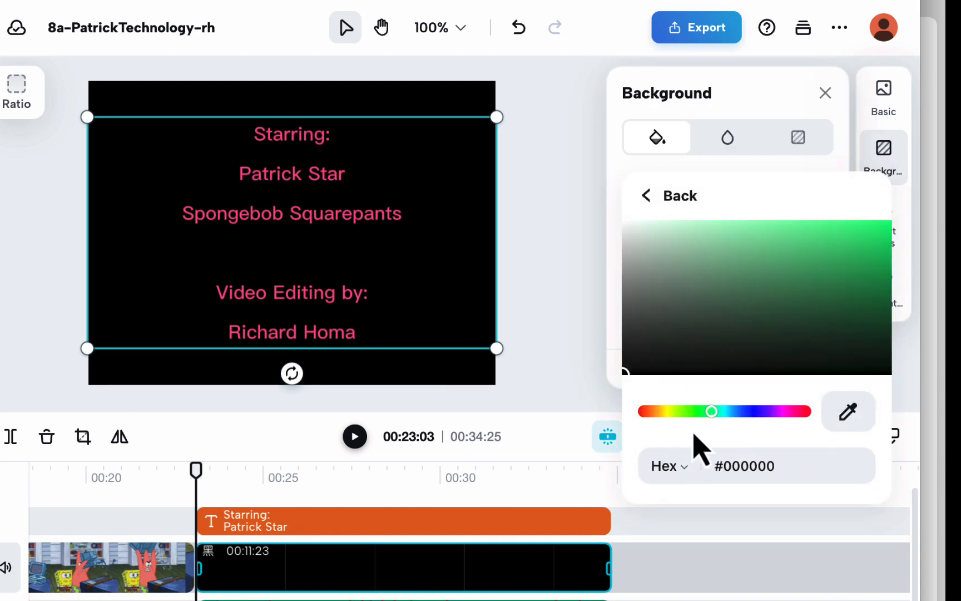
drag(712, 411, 728, 411)
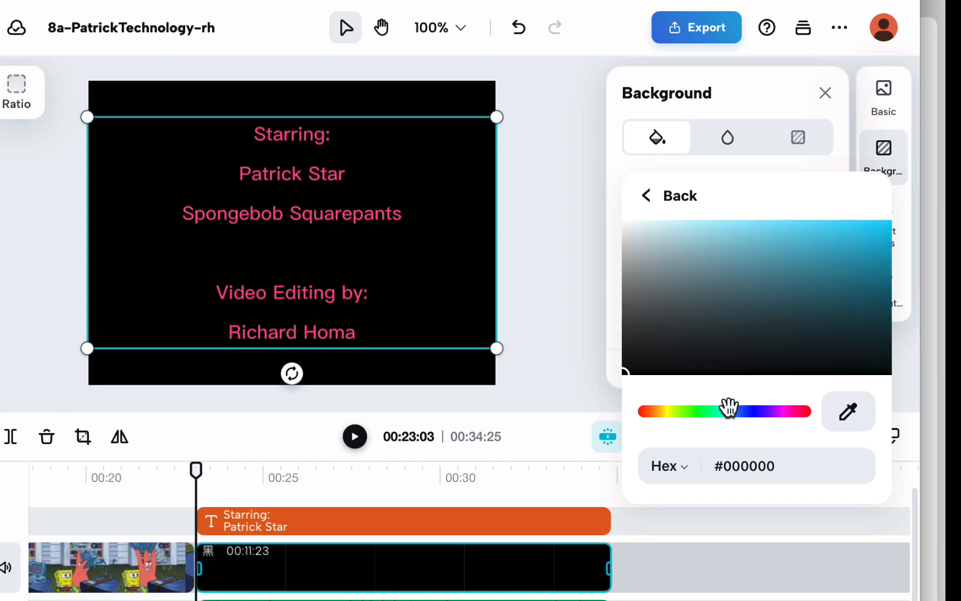
click(874, 285)
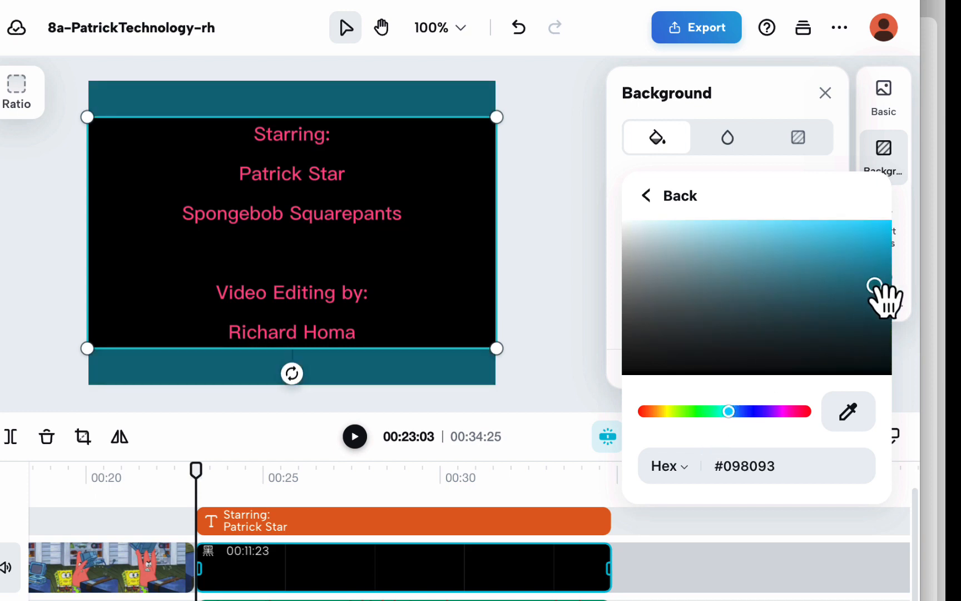
click(825, 92)
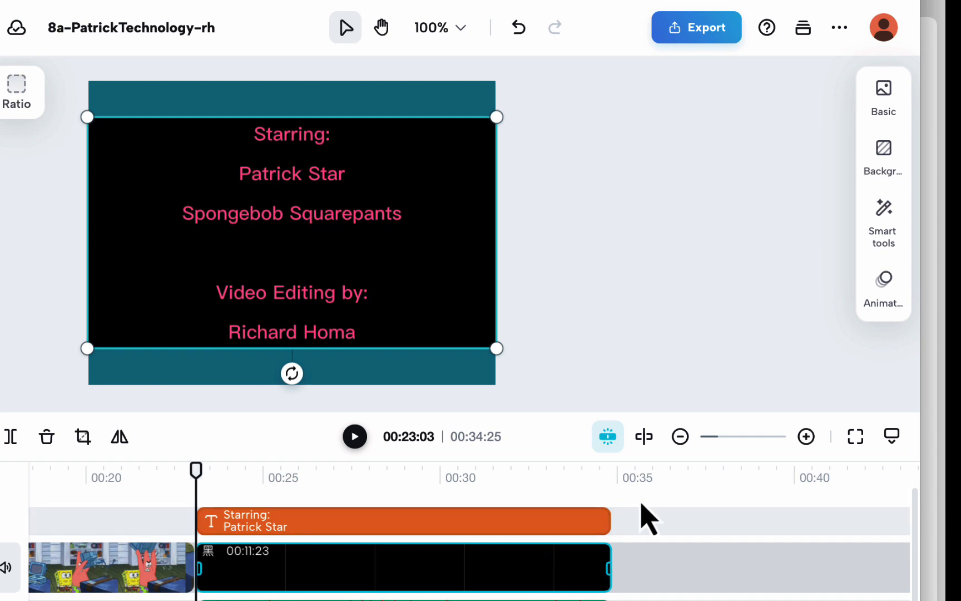
- Reduce the black credits image's opacity to 1% and deselect the image
click(887, 98)
scroll(712, 342, down, 3)
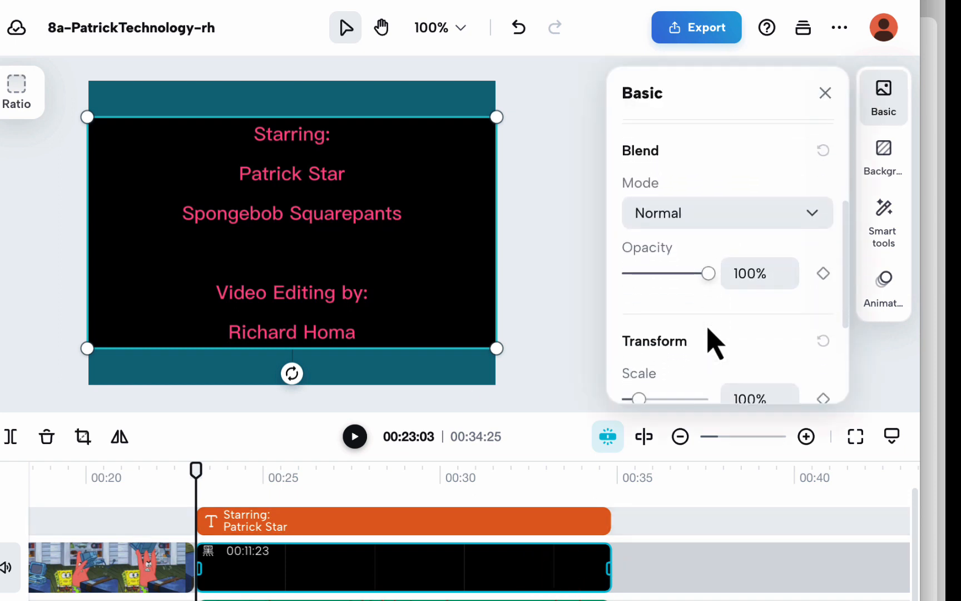
drag(708, 273, 562, 292)
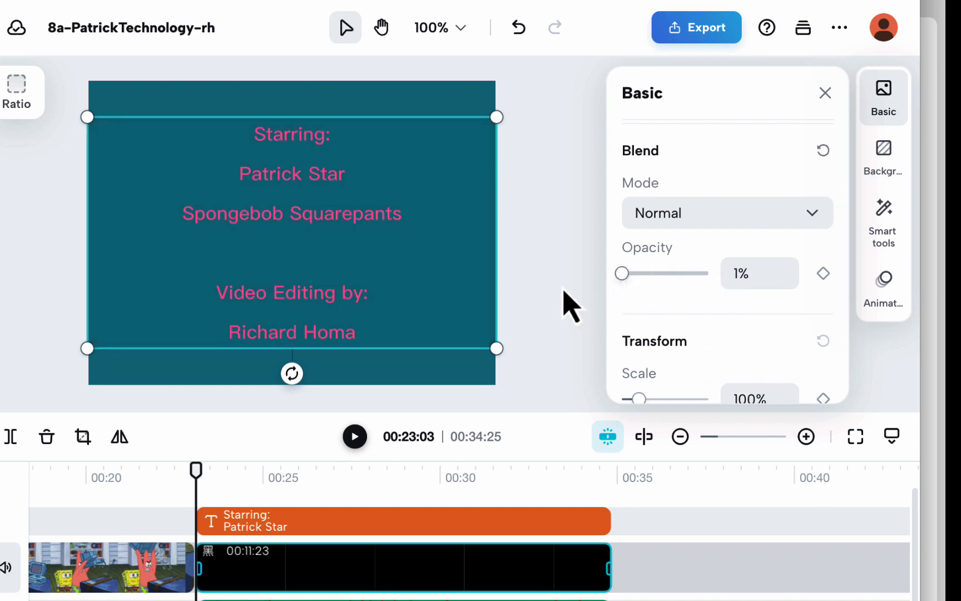
click(563, 291)
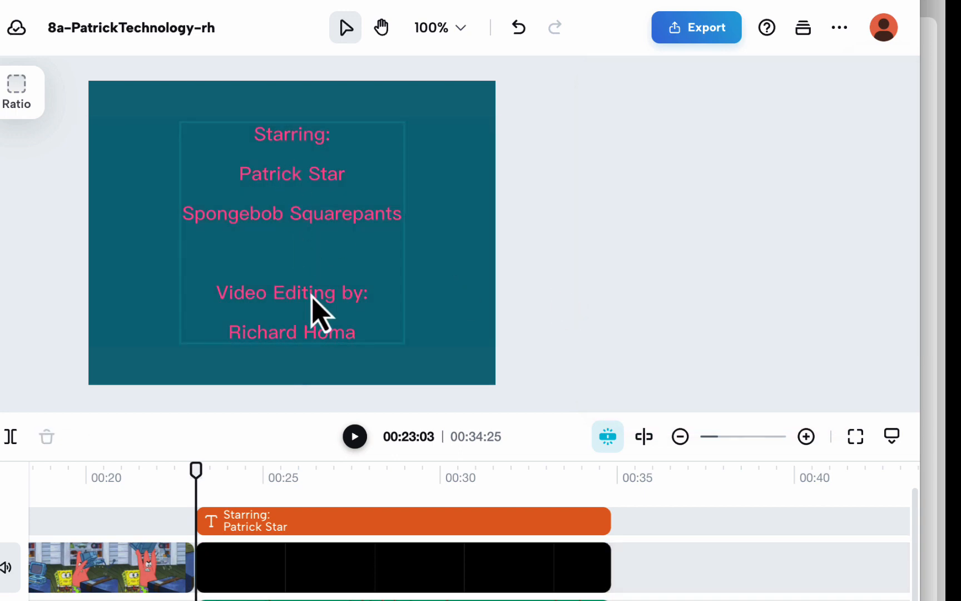
- Delete the black image clip beneath the credits text on the timeline
click(475, 565)
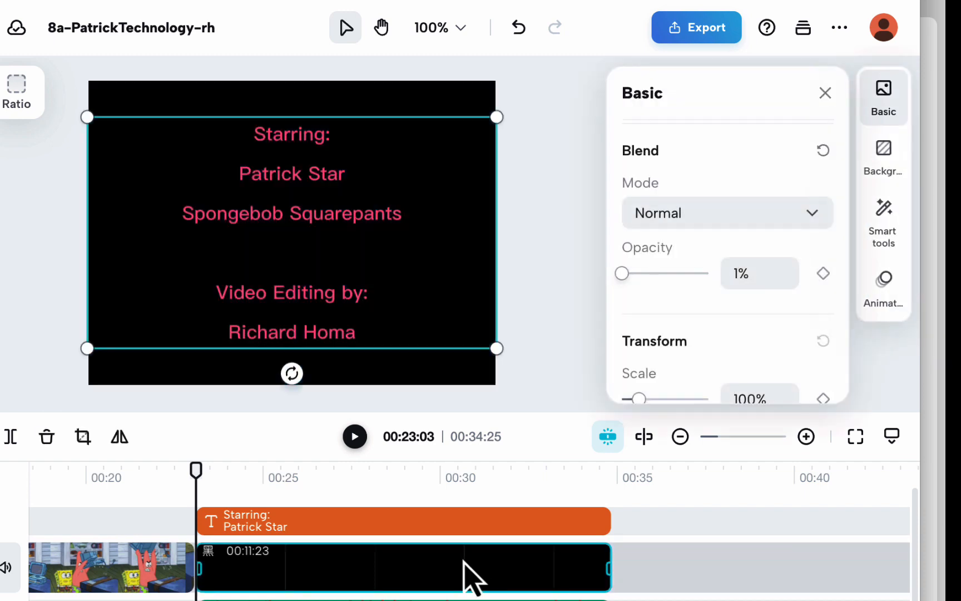
key(Delete)
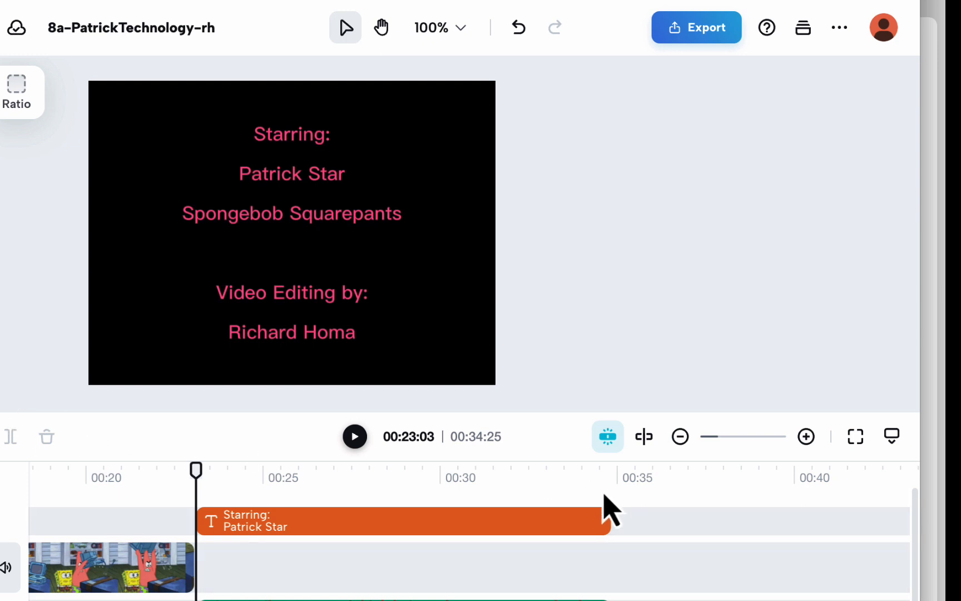
click(463, 525)
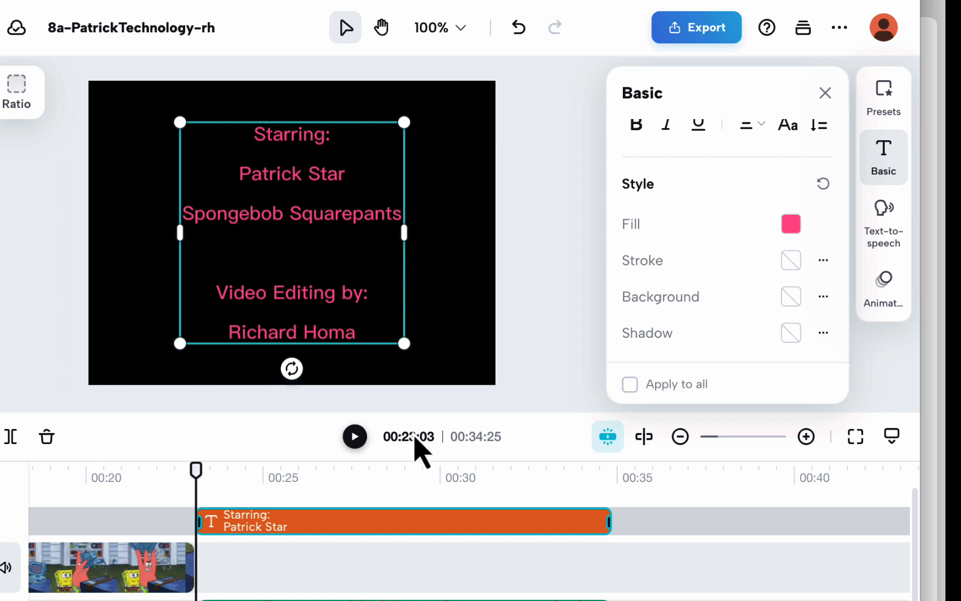
click(565, 405)
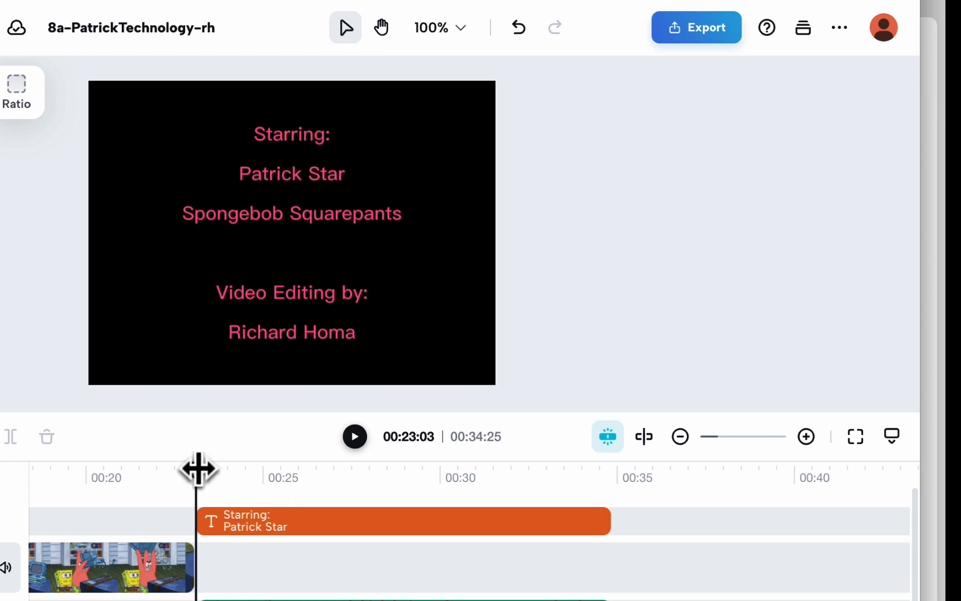
- Add a position keyframe at the start of the credits text and move the text below the frame, to X 0, Y -1254
mouse_move(193, 469)
mouse_down()
mouse_move(226, 479)
mouse_move(190, 477)
mouse_up()
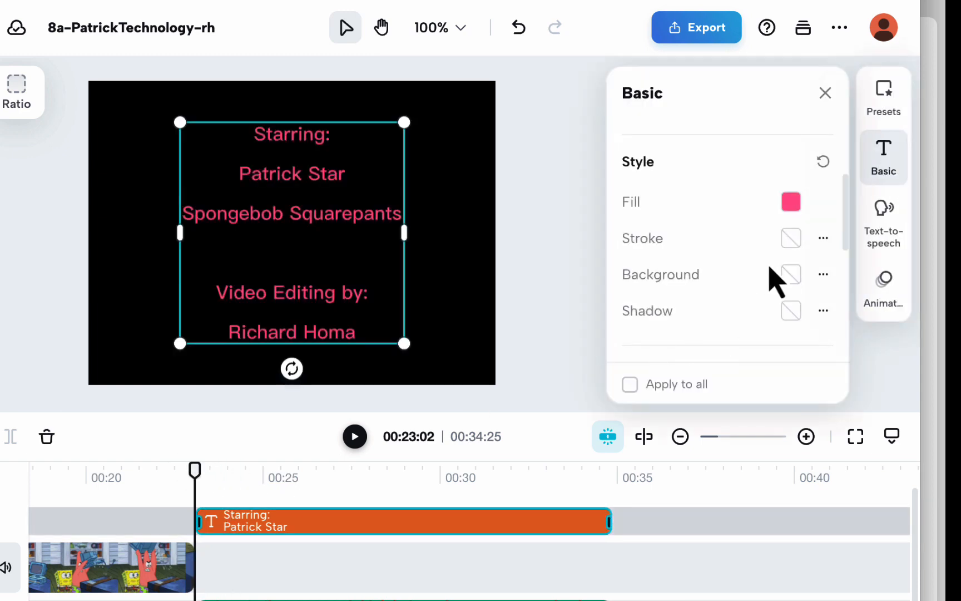
scroll(775, 281, down, 5)
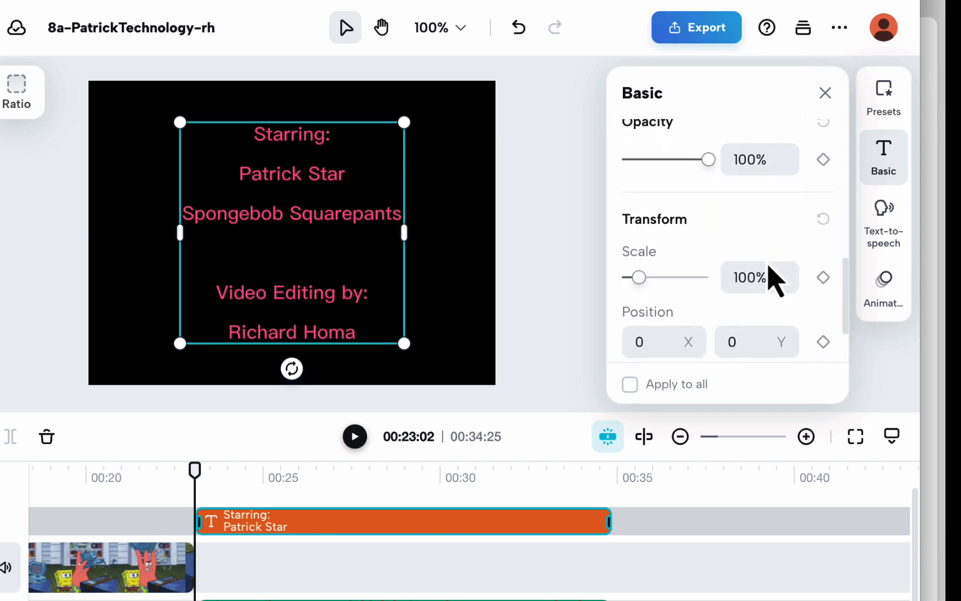
scroll(773, 280, down, 2)
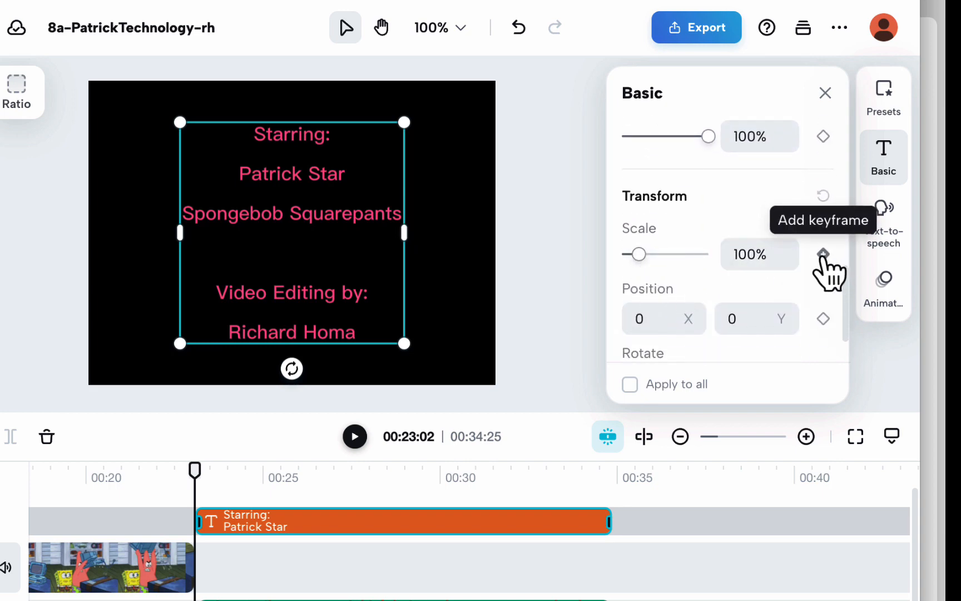
scroll(767, 254, down, 1)
click(629, 283)
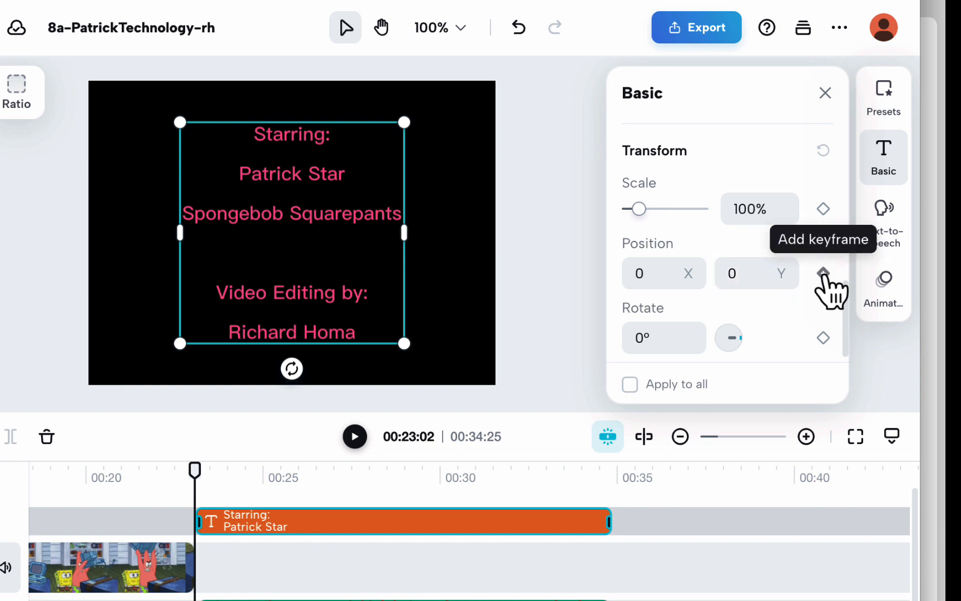
click(824, 273)
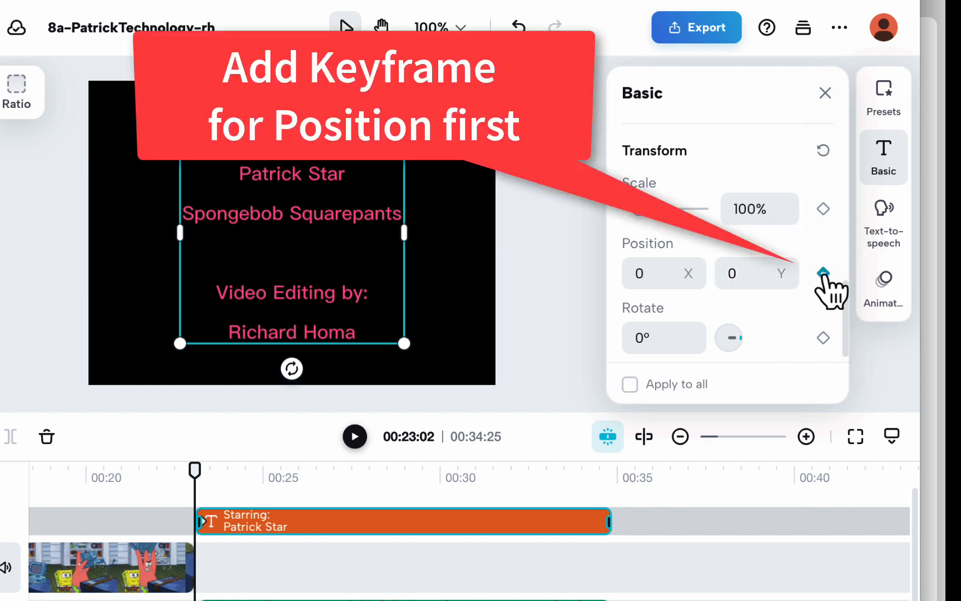
click(823, 273)
drag(294, 188, 296, 444)
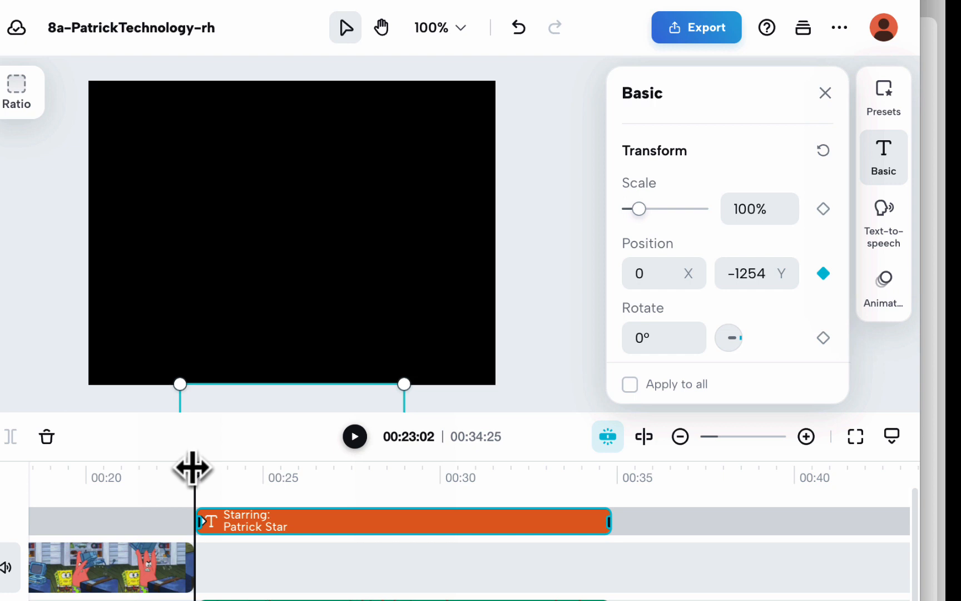
- Add a second position keyframe at the end of the credits text and move the text above the frame, to X 0, Y 1254
drag(192, 467, 471, 483)
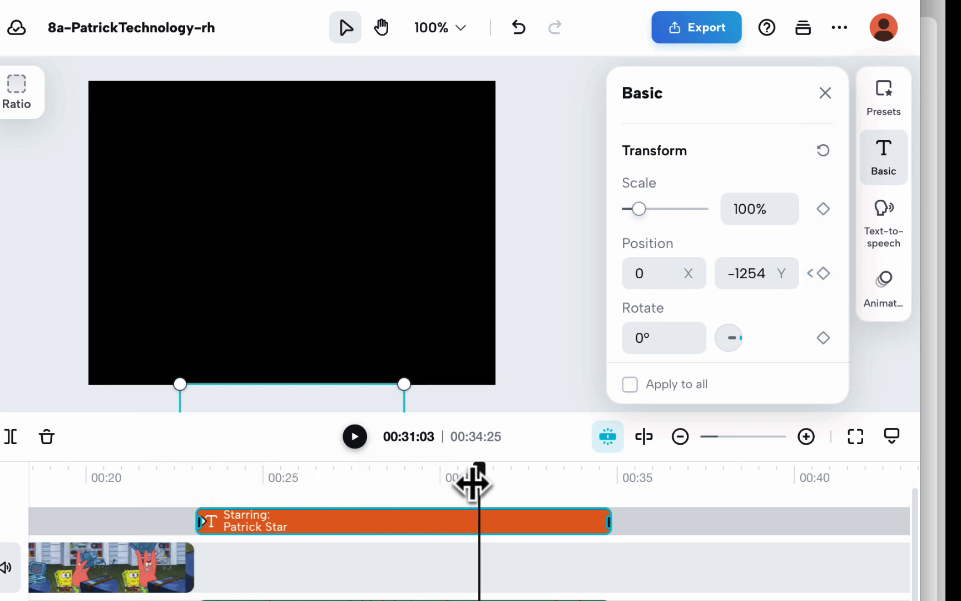
drag(472, 483, 605, 481)
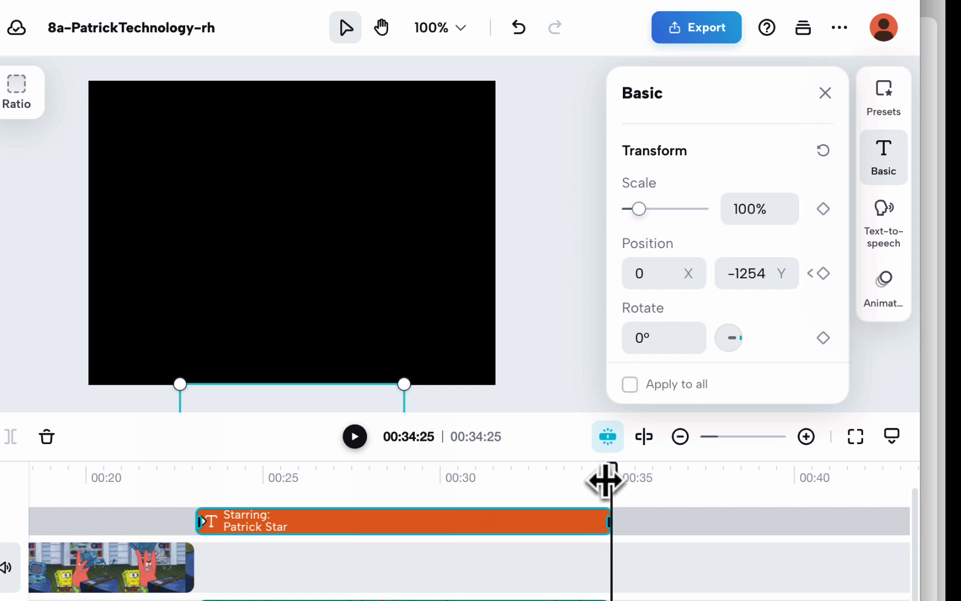
click(824, 273)
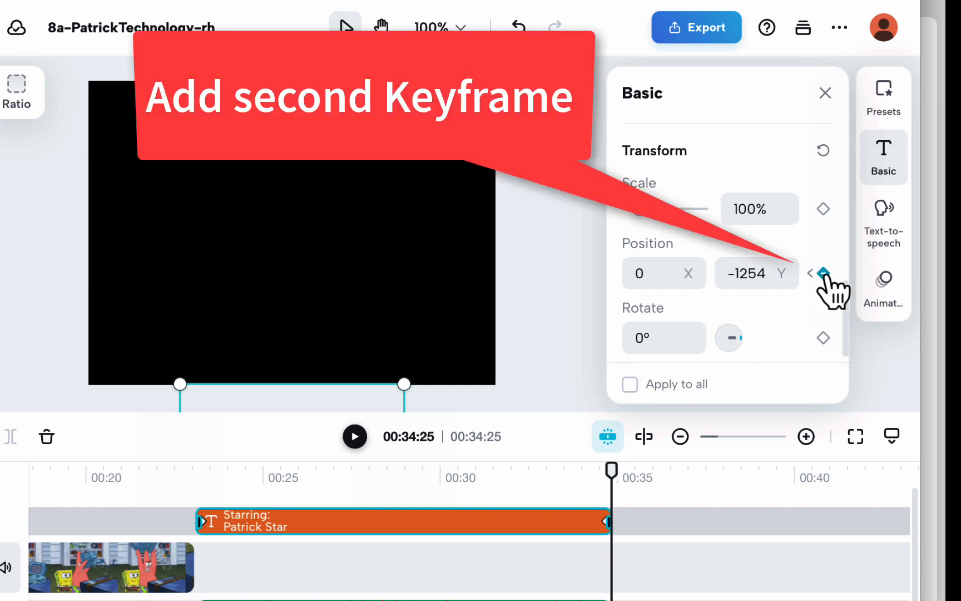
drag(309, 414, 301, 3)
drag(310, 156, 307, 101)
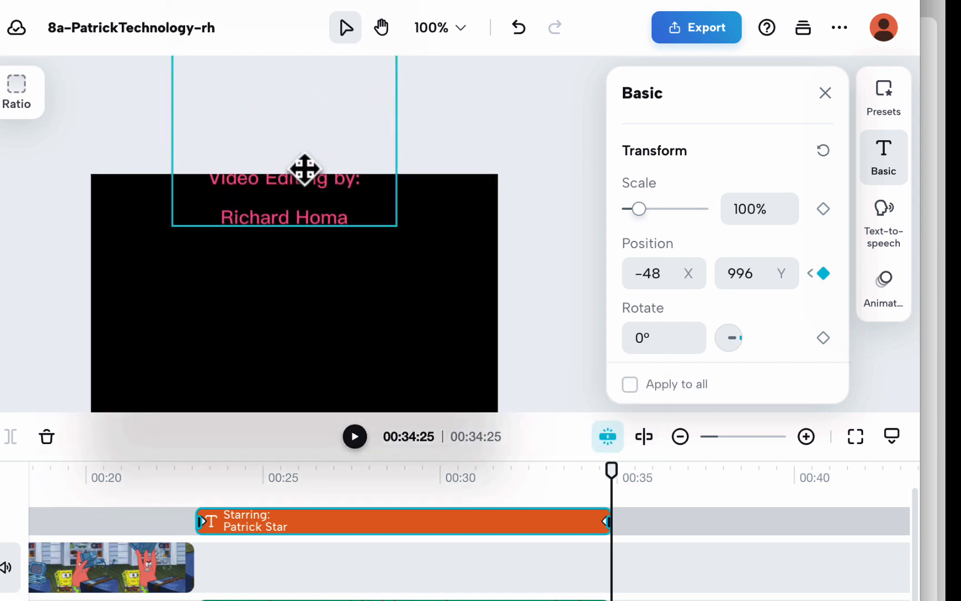
drag(305, 167, 310, 124)
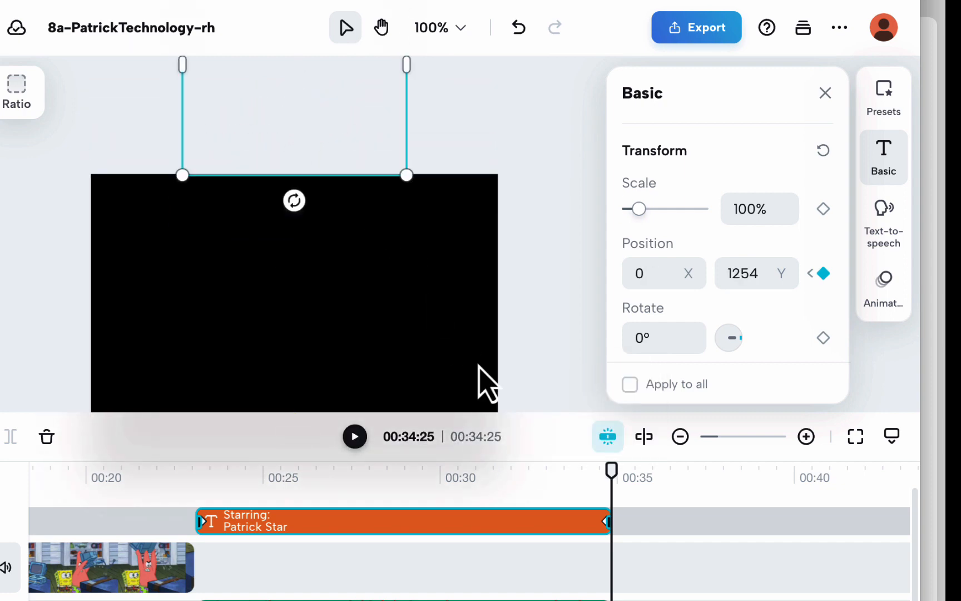
- Return to the beginning of the timeline and play the whole video to review it
drag(610, 466, 609, 498)
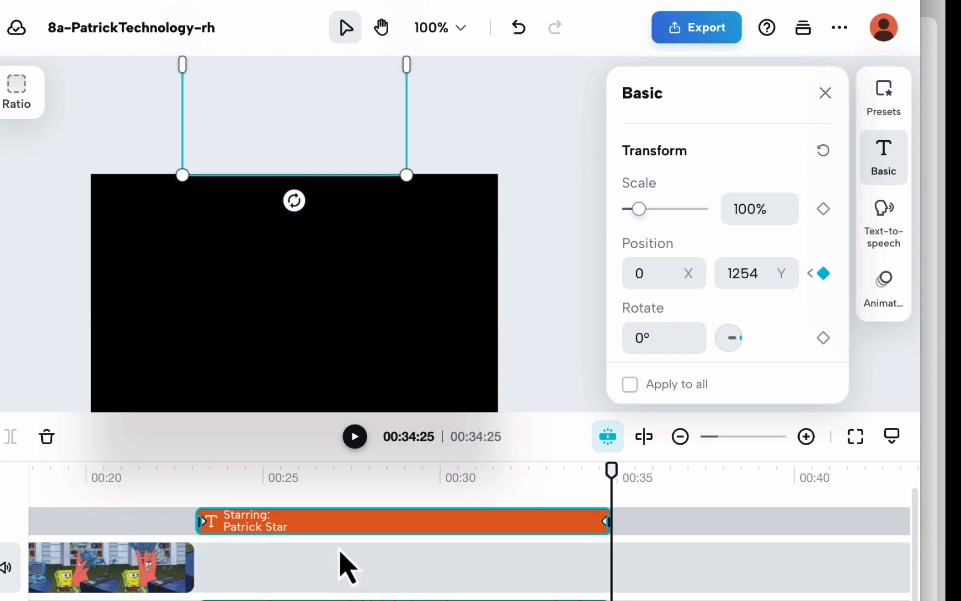
drag(612, 470, 16, 492)
click(364, 440)
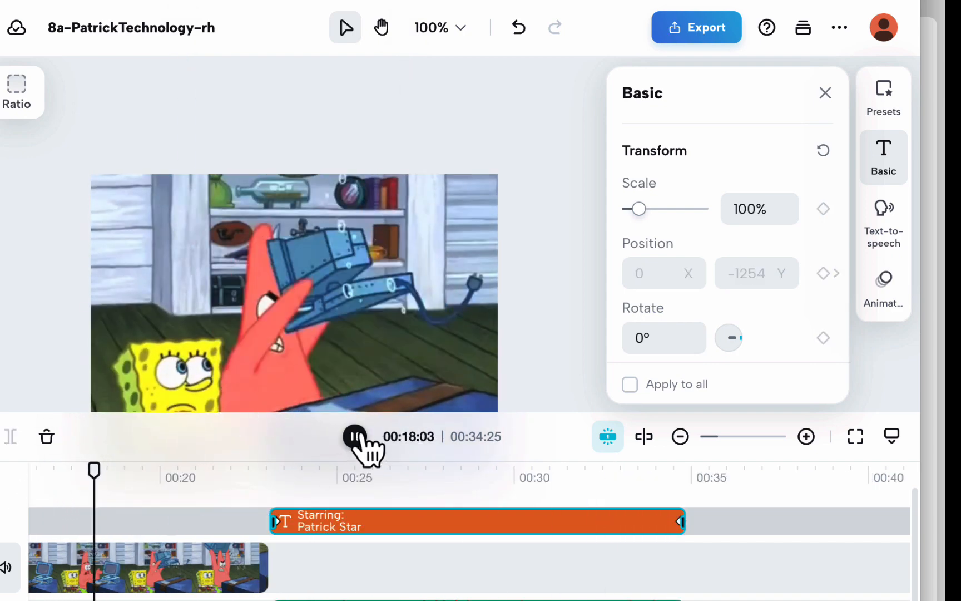
click(365, 440)
drag(103, 465, 0, 464)
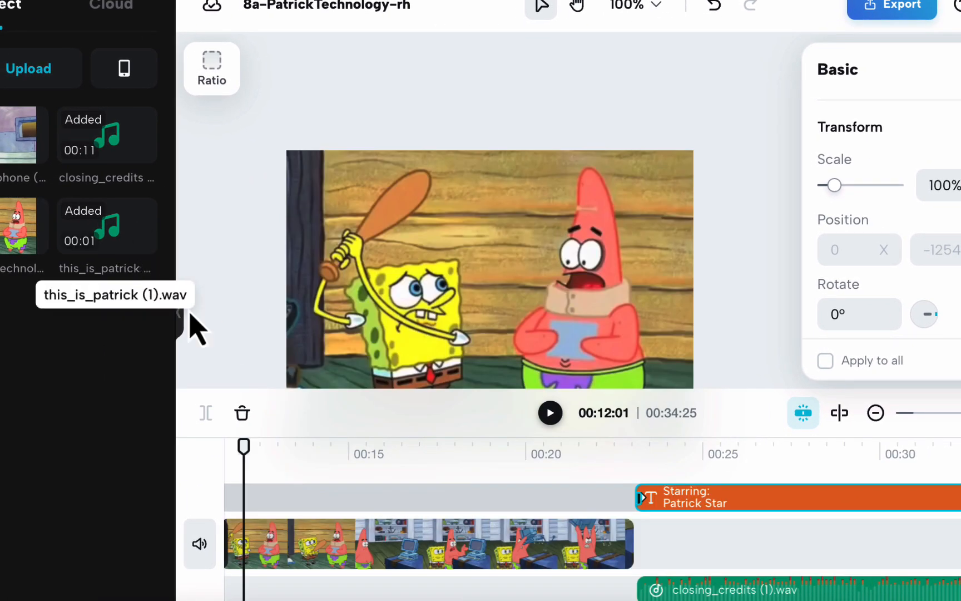
scroll(285, 526, left, 10)
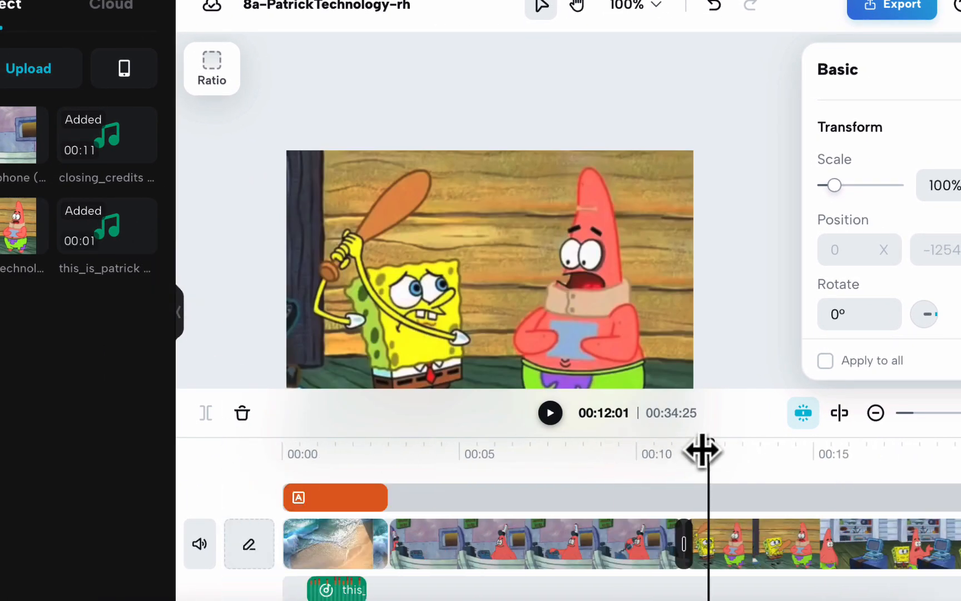
drag(708, 446, 281, 462)
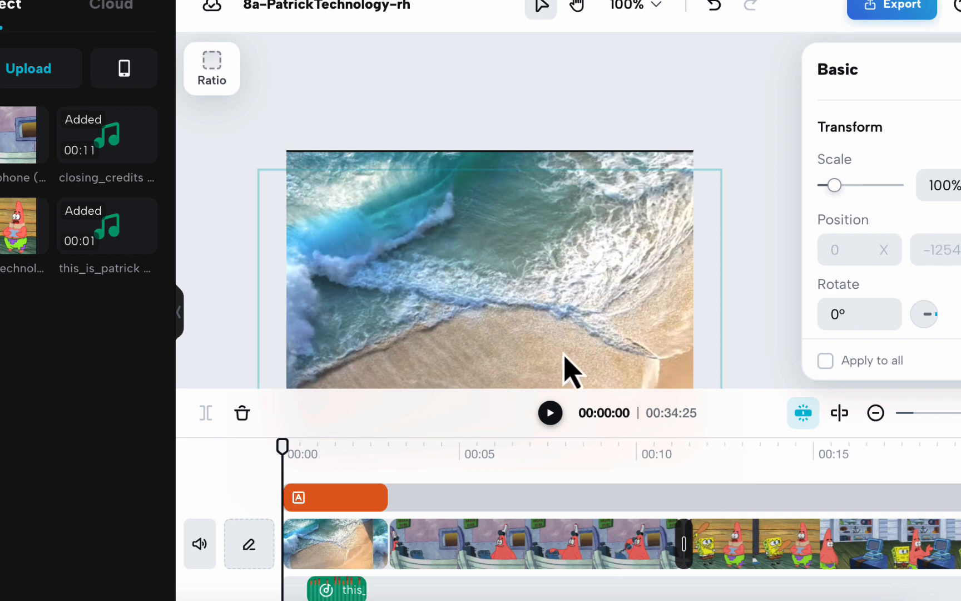
click(550, 413)
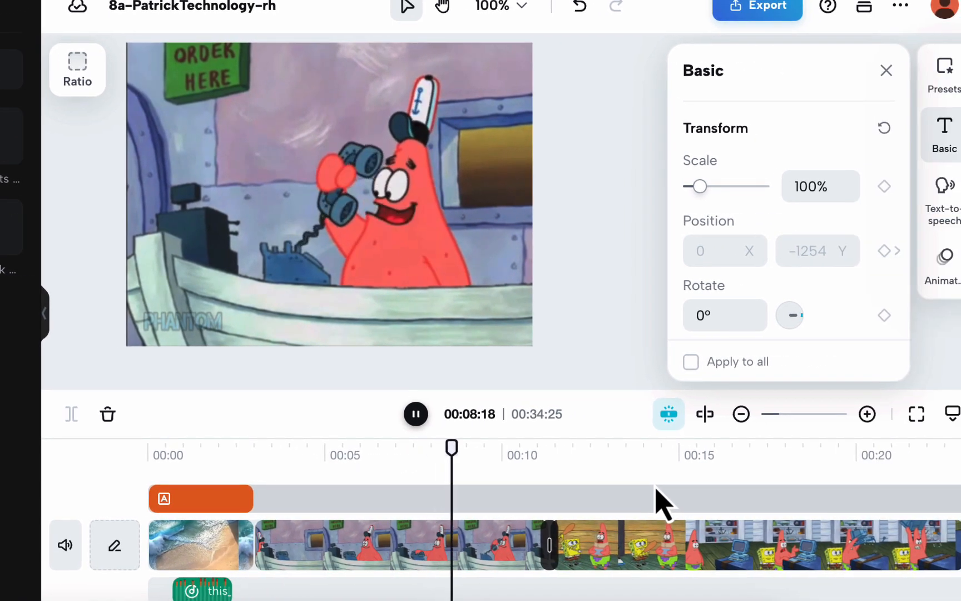
- Scrub through the closing credits to check the text's upward scroll over the black screen
drag(489, 447, 806, 481)
scroll(784, 503, right, 10)
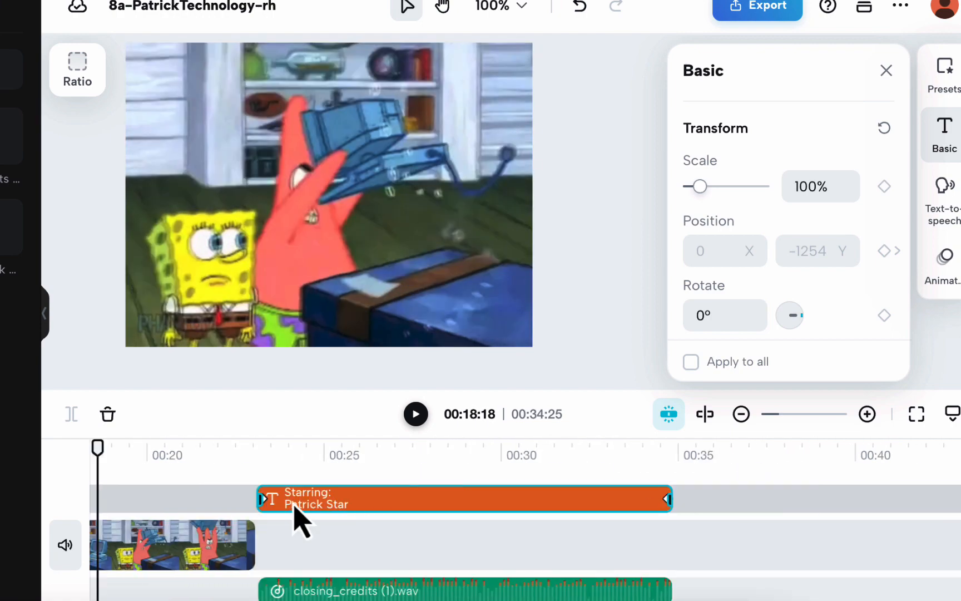
drag(95, 446, 356, 448)
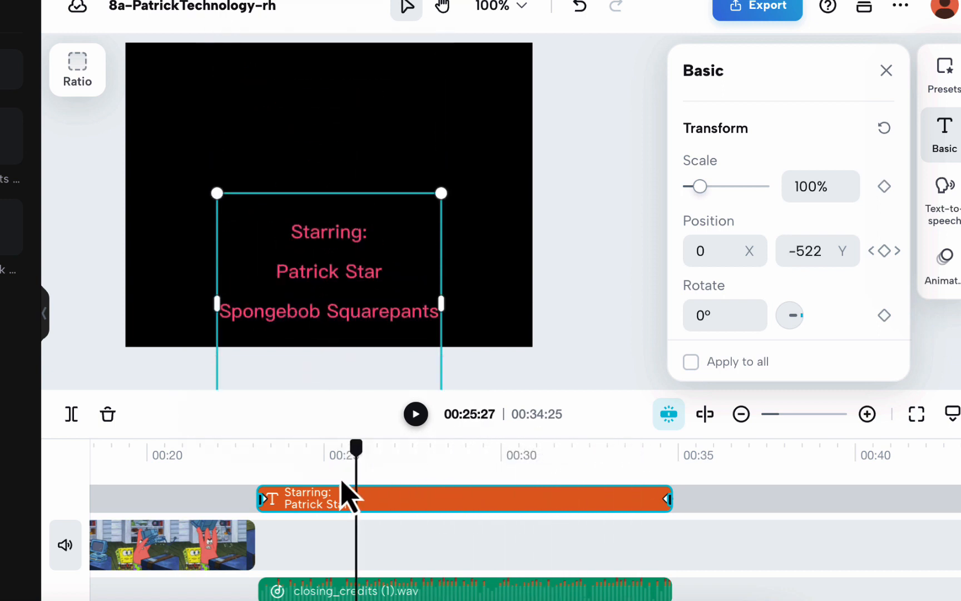
click(310, 454)
- Set the audio fade-out duration of the last Patrick video clip to 1 s
click(224, 556)
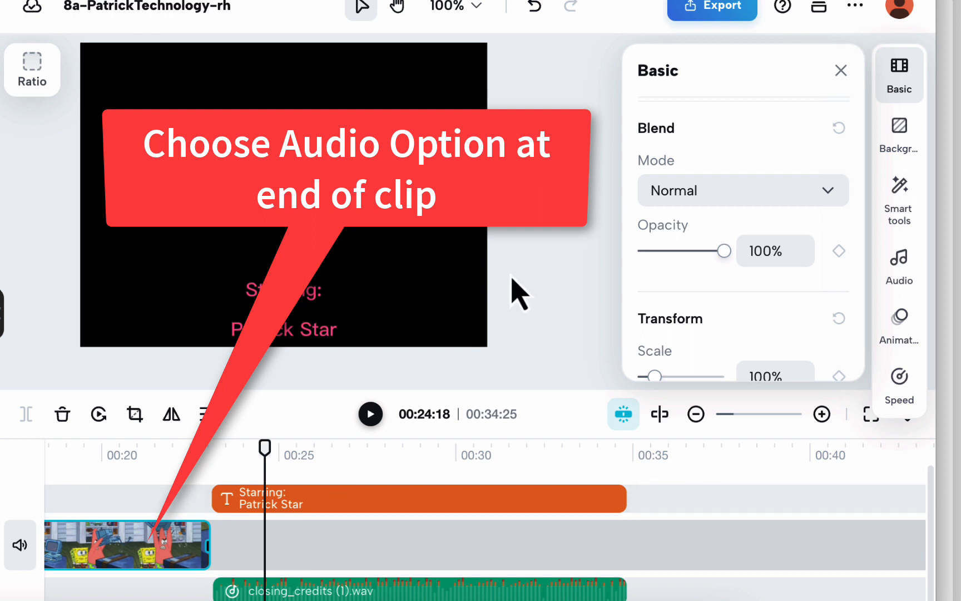
click(900, 257)
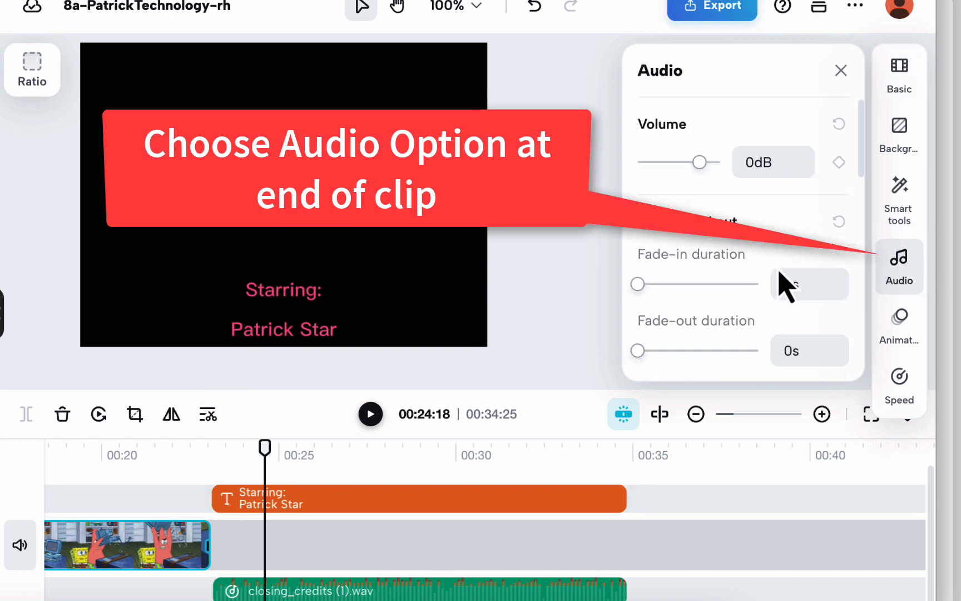
click(813, 353)
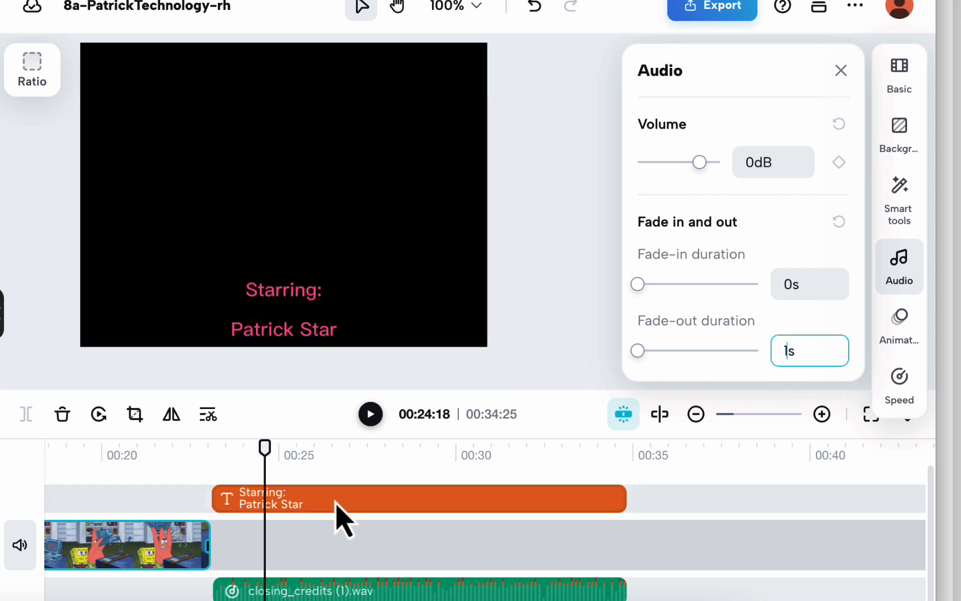
click(215, 448)
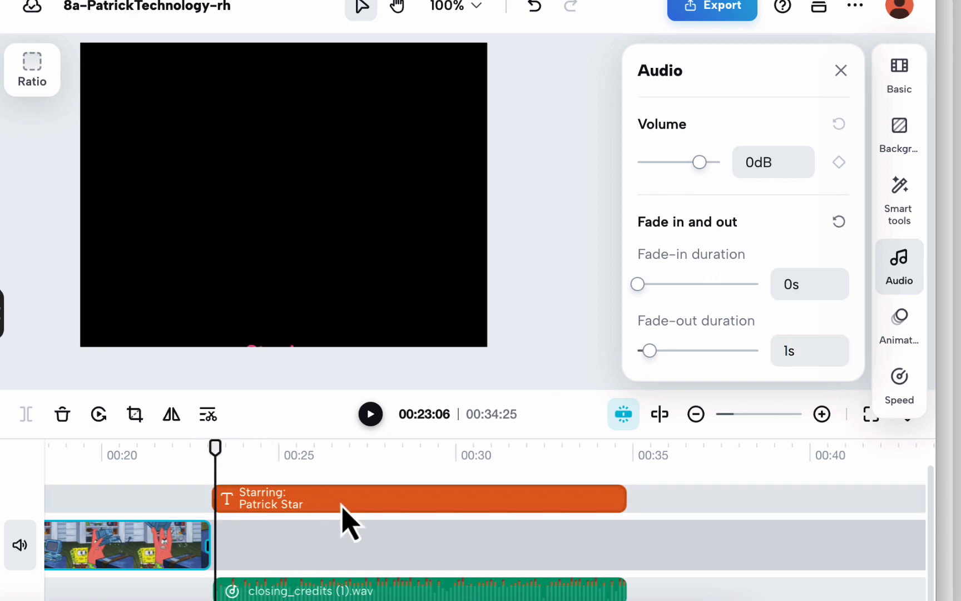
- Set the fade-out duration of the closing_credits (1).wav music to 2 s, dismissing the browser's offer to save a password
click(419, 597)
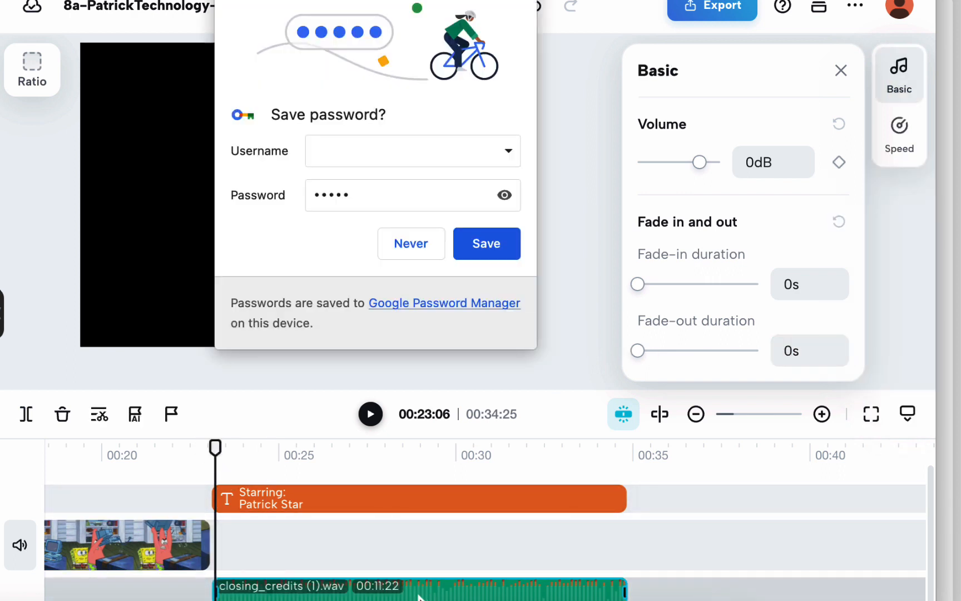
click(523, 1)
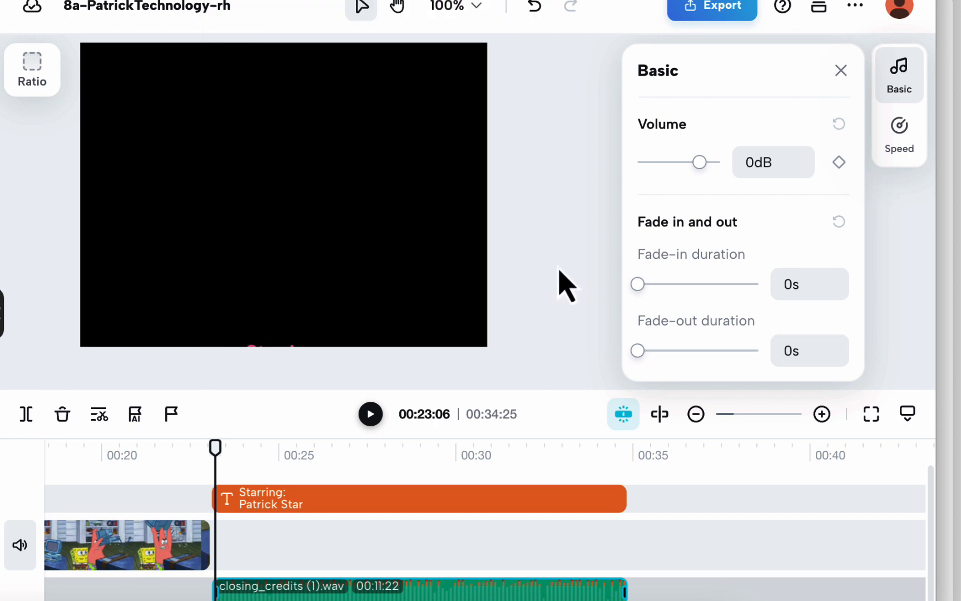
click(795, 349)
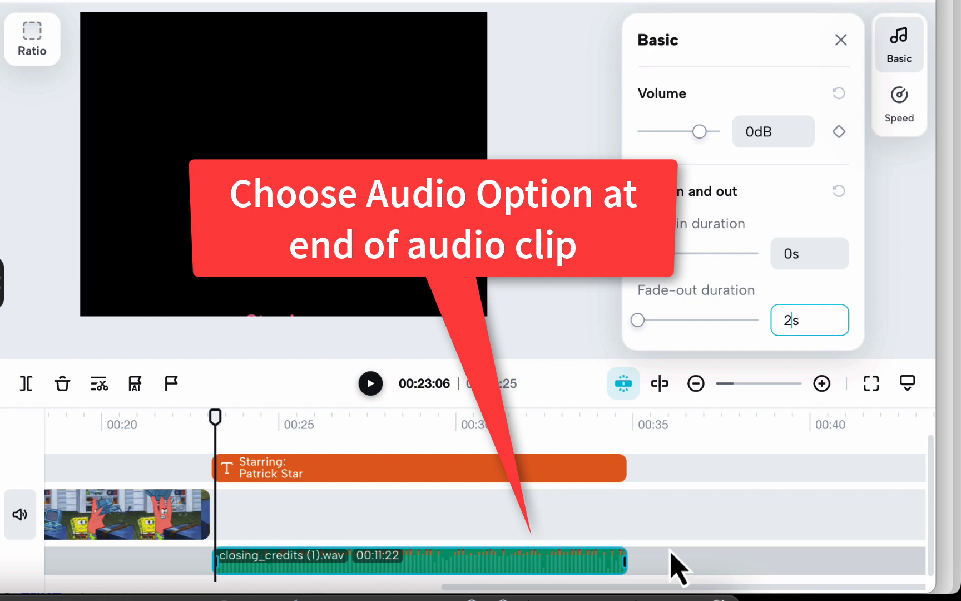
key(Return)
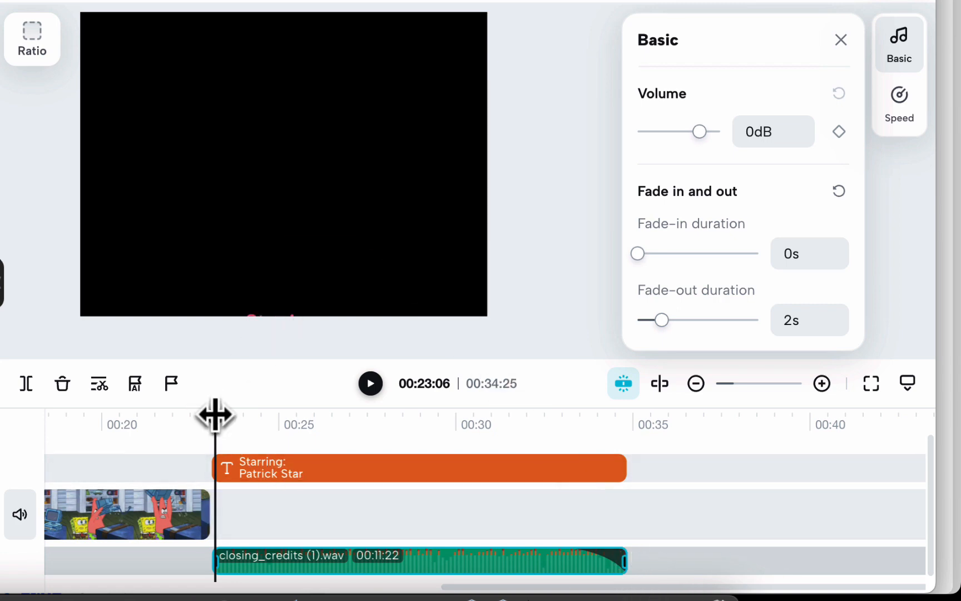
- Play the video from the beginning and skip ahead to the last clip and closing credits to check the audio fades
drag(215, 416, 213, 414)
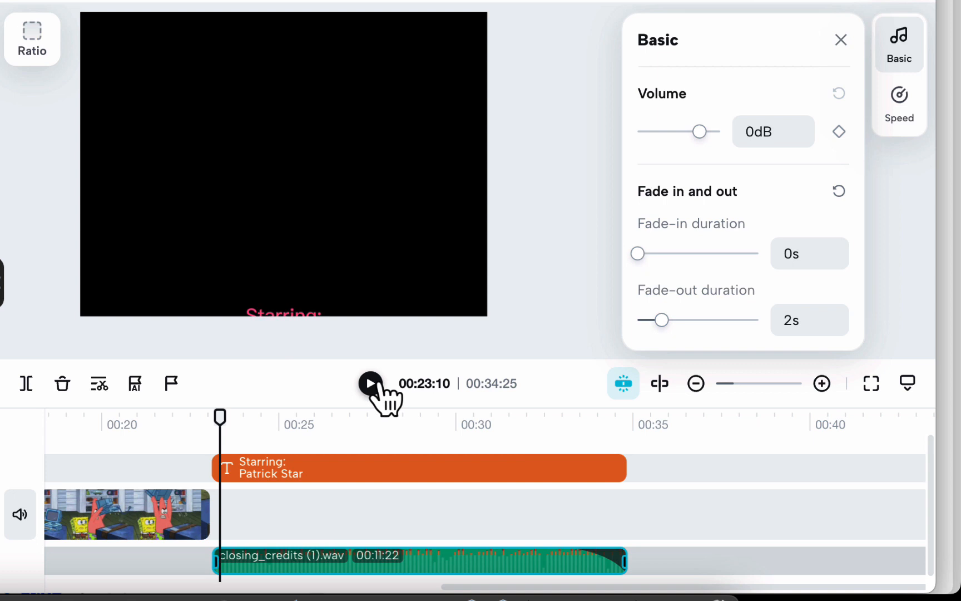
click(379, 384)
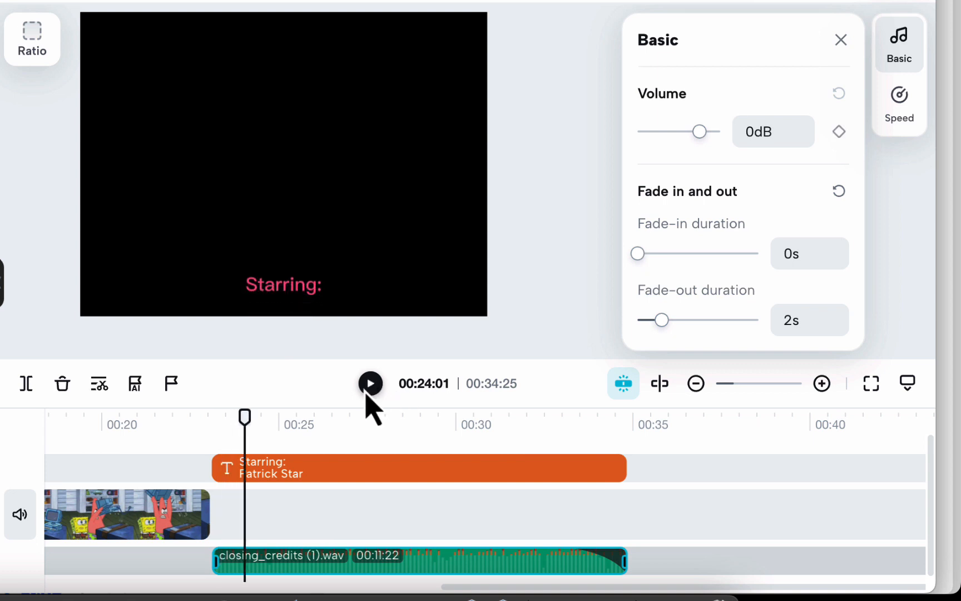
scroll(203, 450, left, 10)
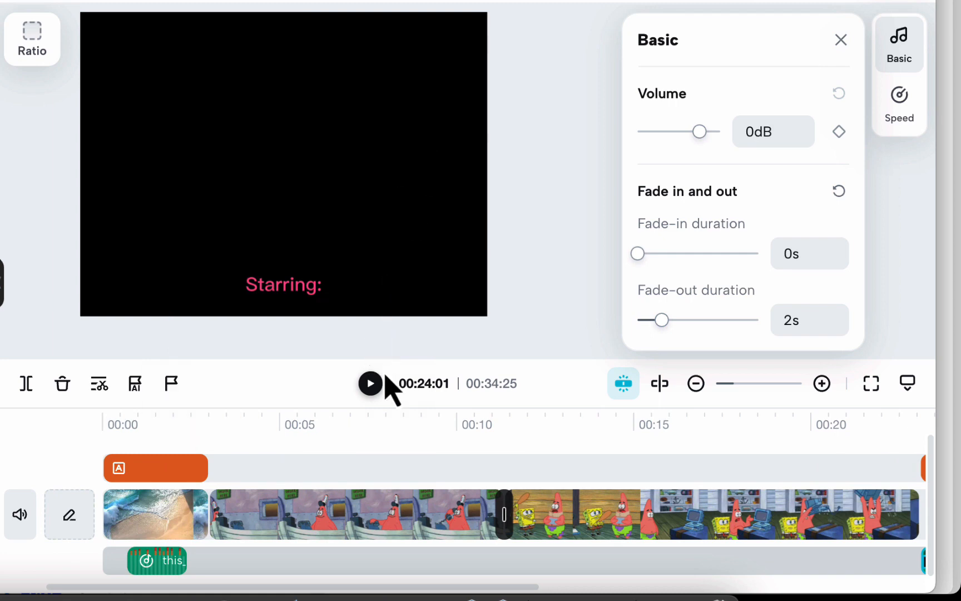
click(104, 422)
drag(108, 407, 95, 428)
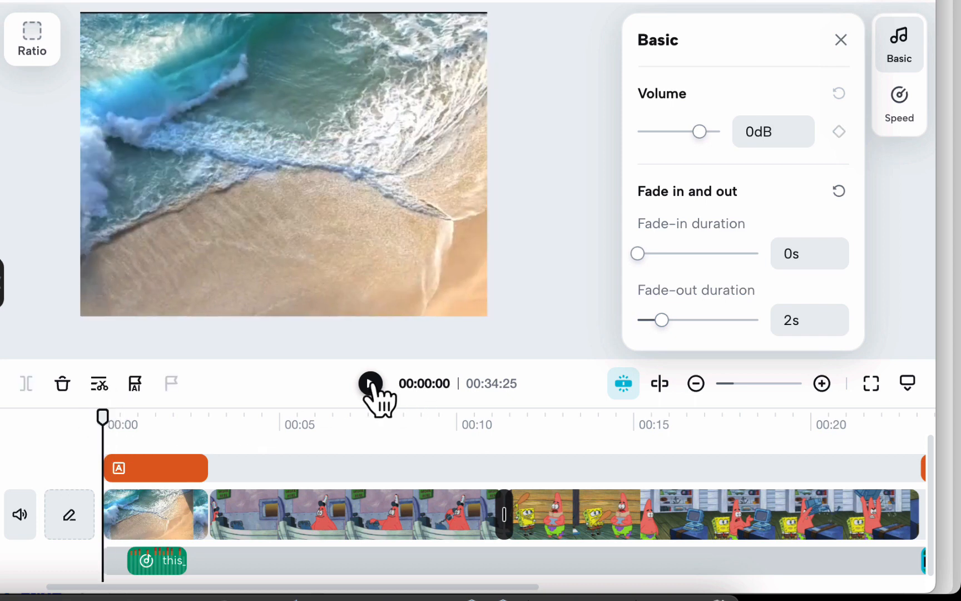
click(370, 383)
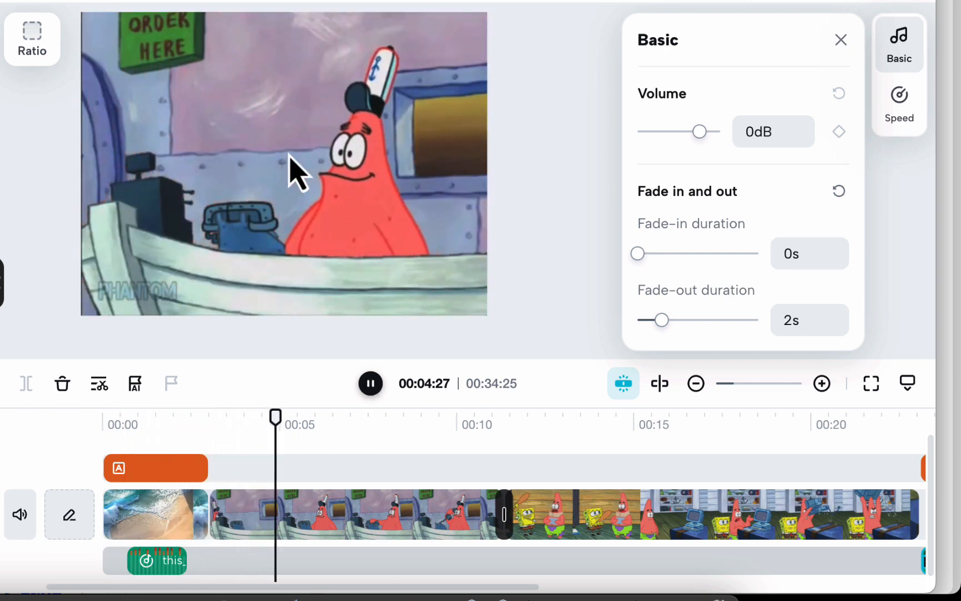
drag(323, 413, 678, 414)
scroll(687, 442, right, 5)
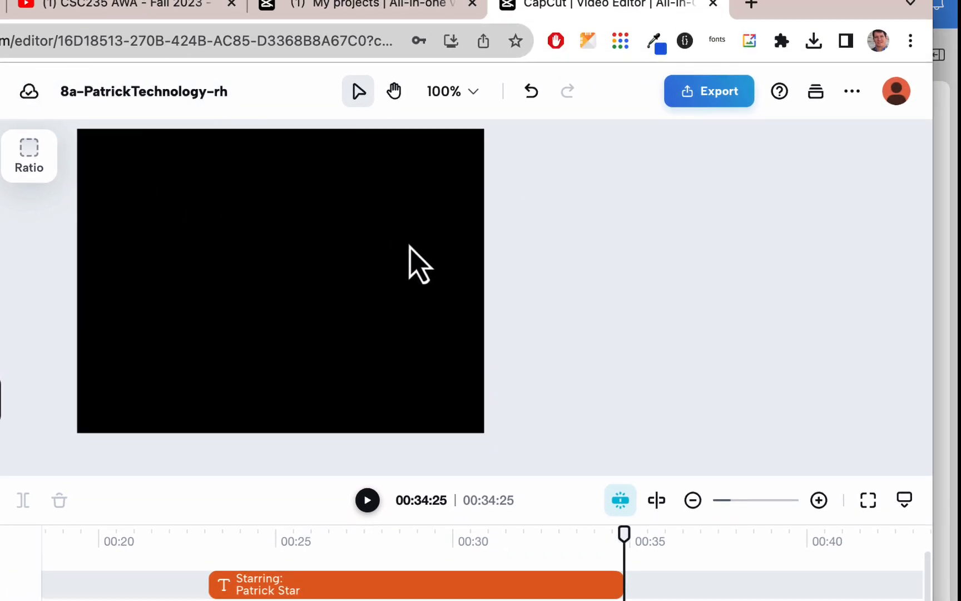
- Export the video for sharing as a presentation at 720p, recommended quality and 30fps, and copy its share link
click(717, 92)
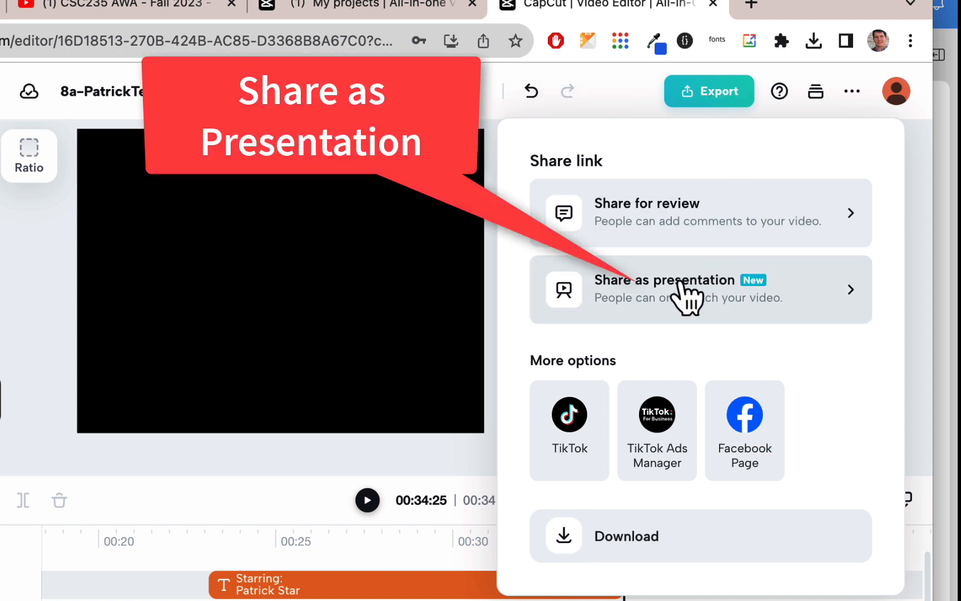
click(726, 286)
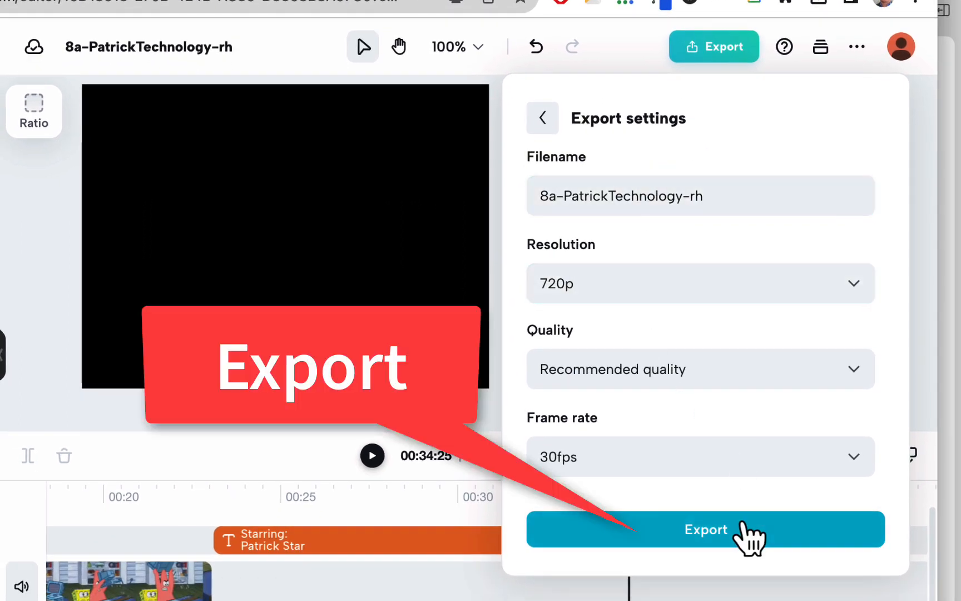
click(718, 528)
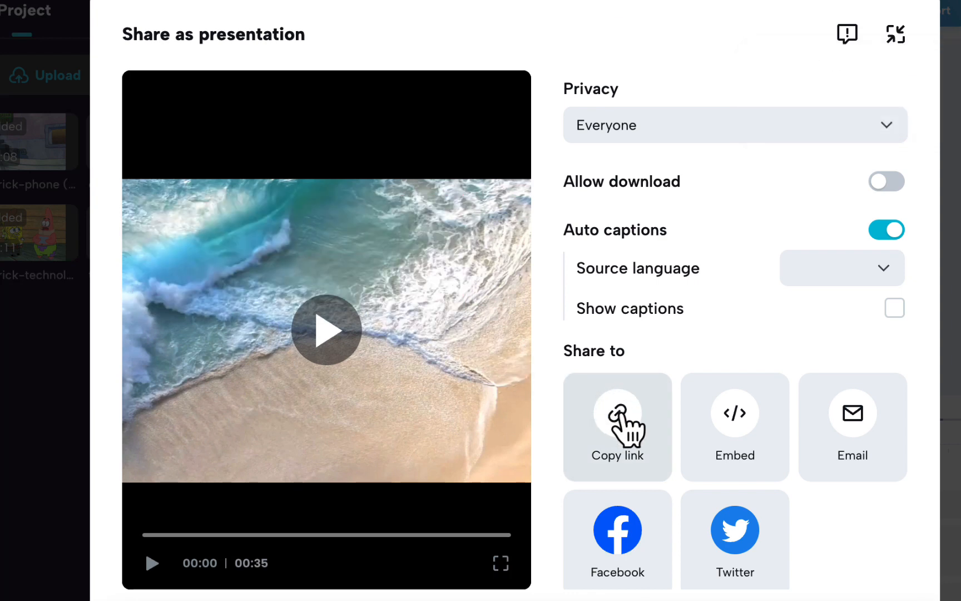
click(627, 425)
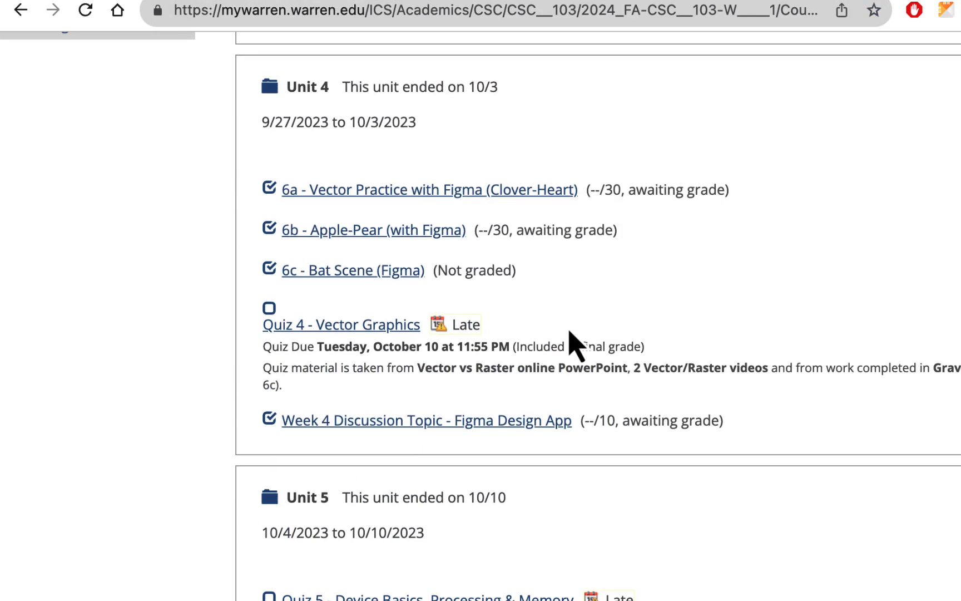
- In the course's Coursework page, open the "8 - Video Editing (Patrick)" exercise and start a new comment on it
scroll(575, 345, down, 20)
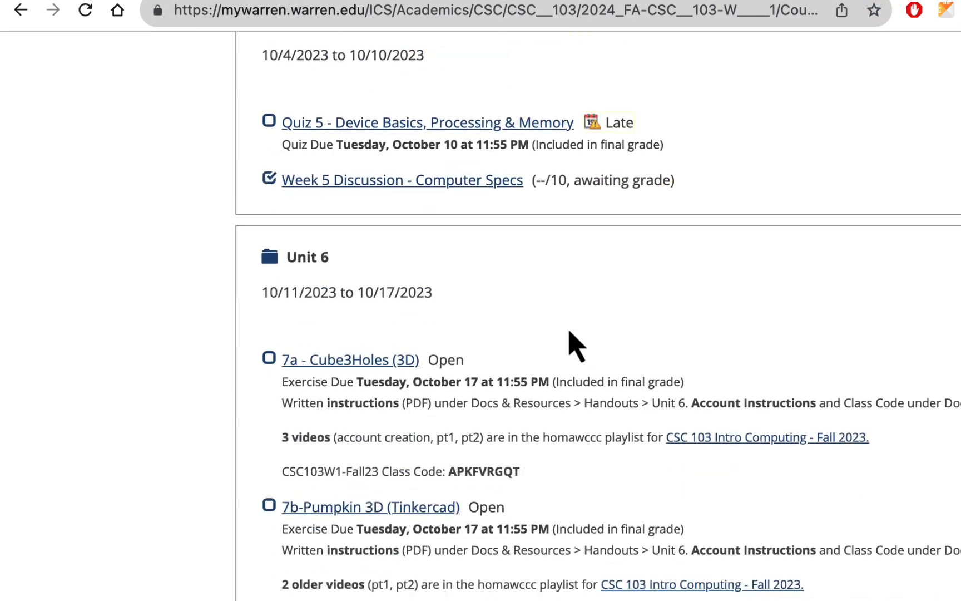
scroll(570, 332, down, 1)
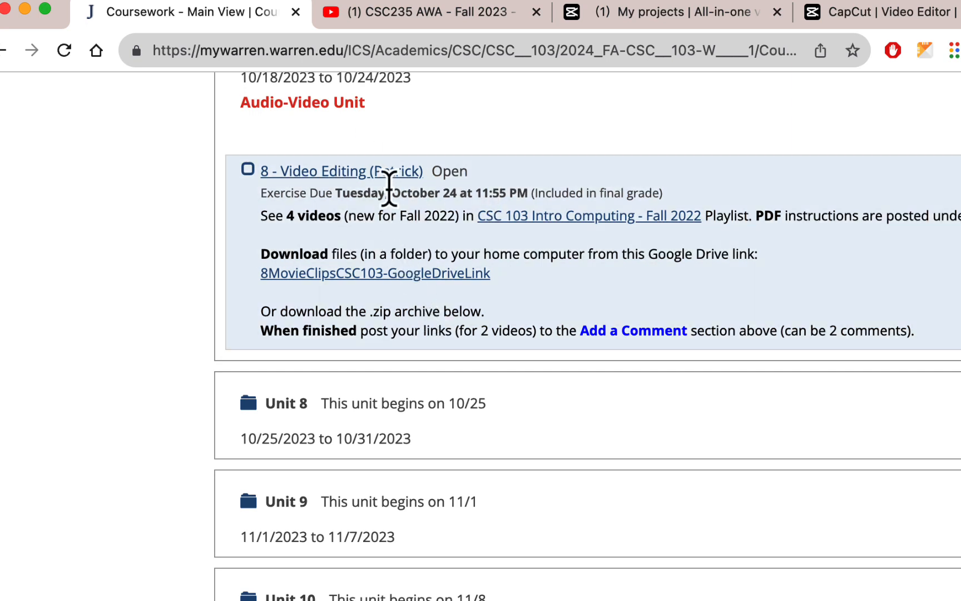
click(359, 174)
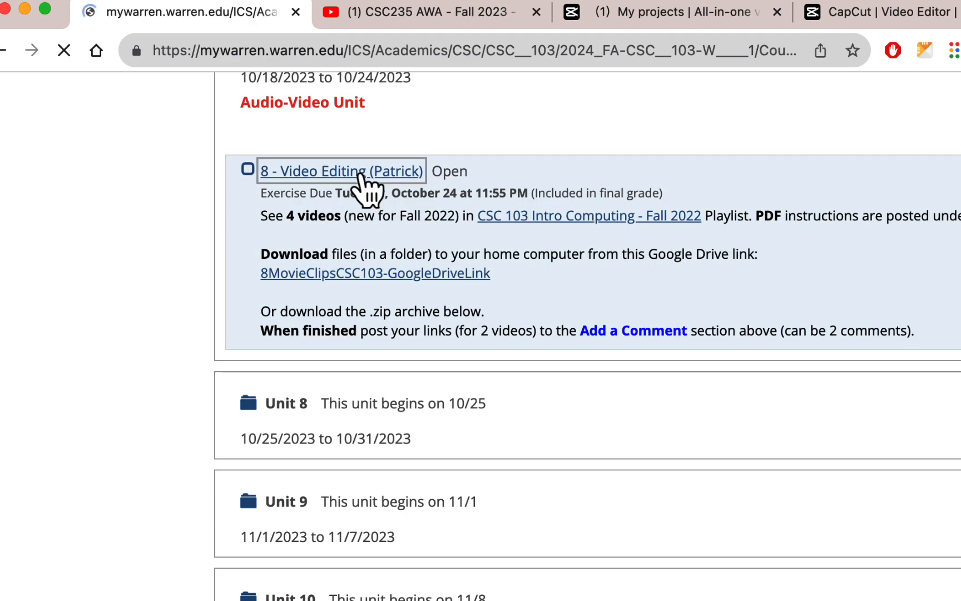
scroll(439, 418, down, 10)
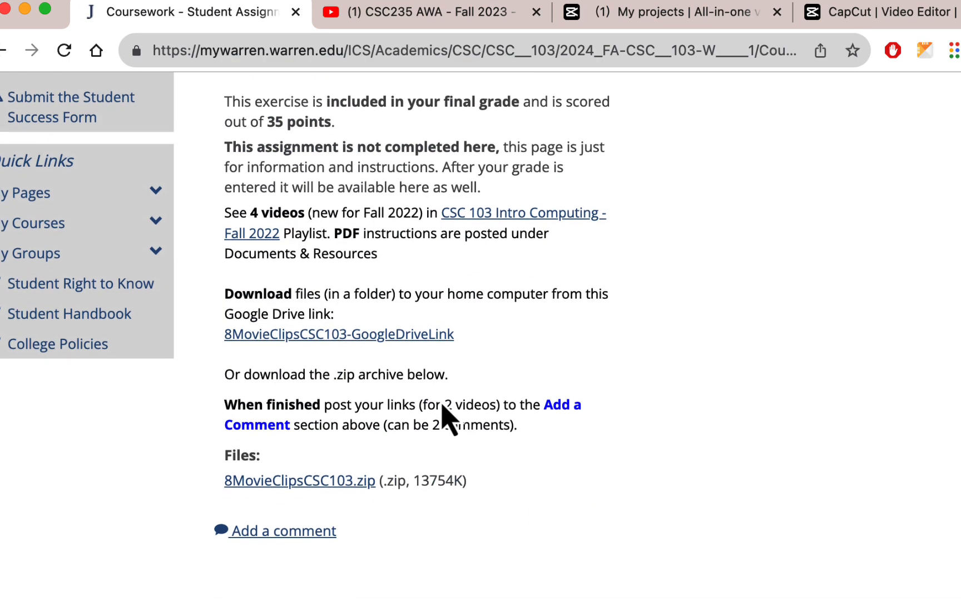
scroll(445, 416, up, 1)
click(321, 544)
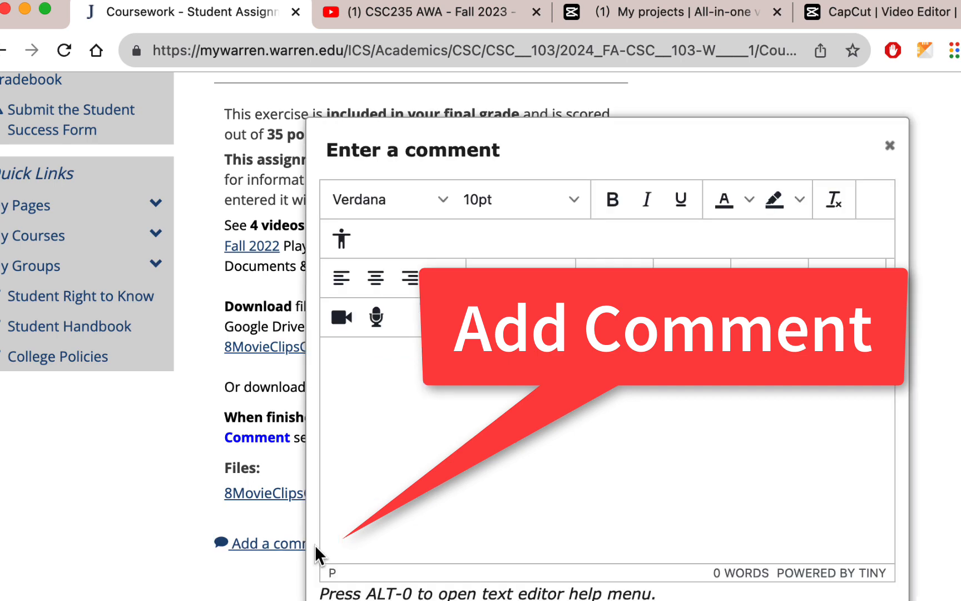
- Insert the copied presentation URL into the comment as a link that opens in a new window, and save the comment
click(599, 278)
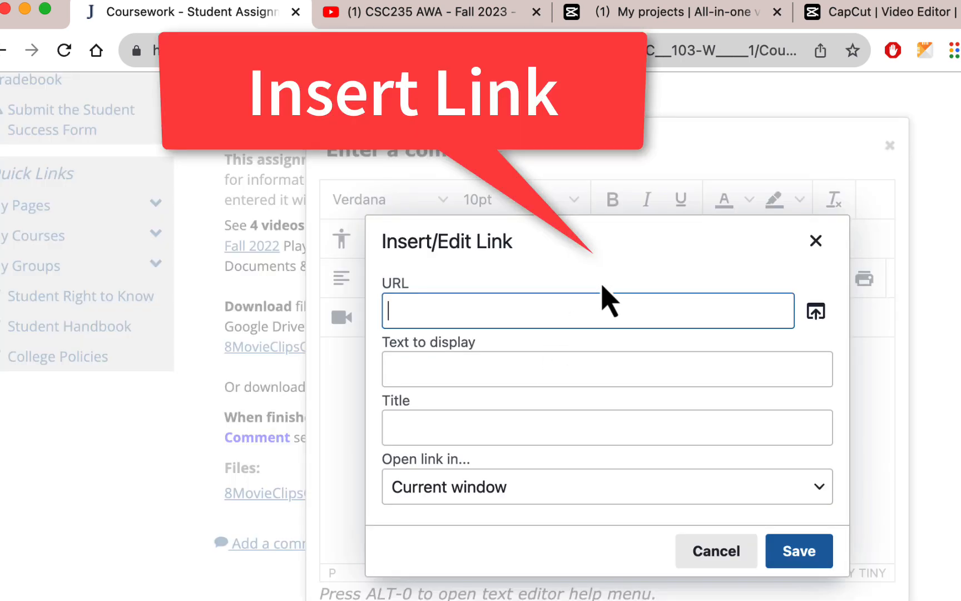
key(super+v)
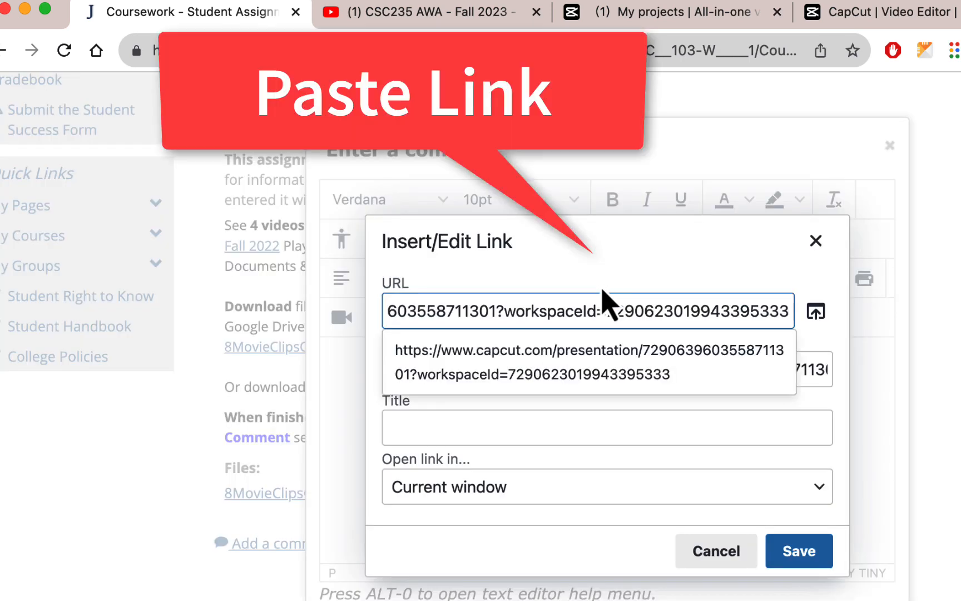
drag(563, 302, 365, 317)
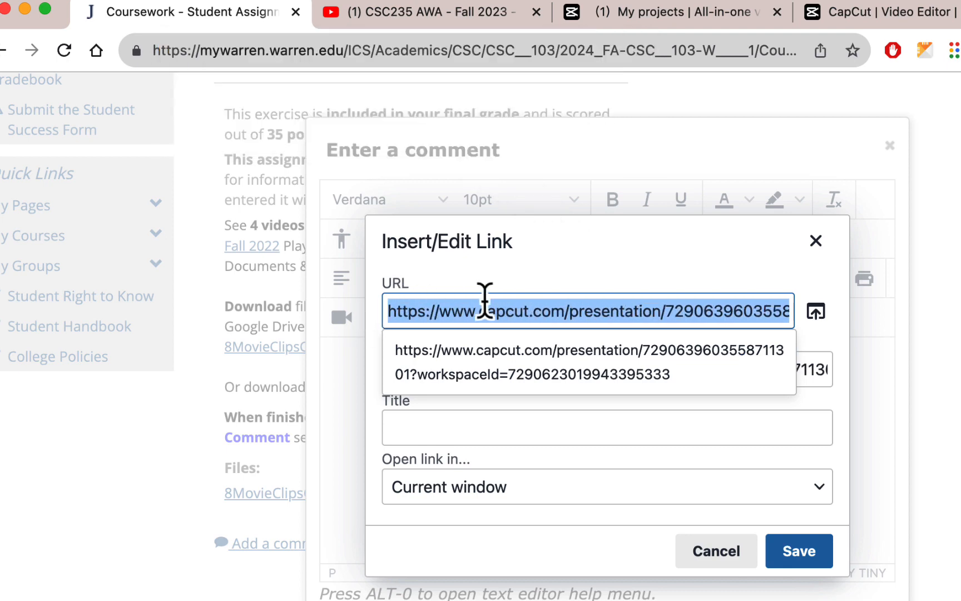
click(615, 507)
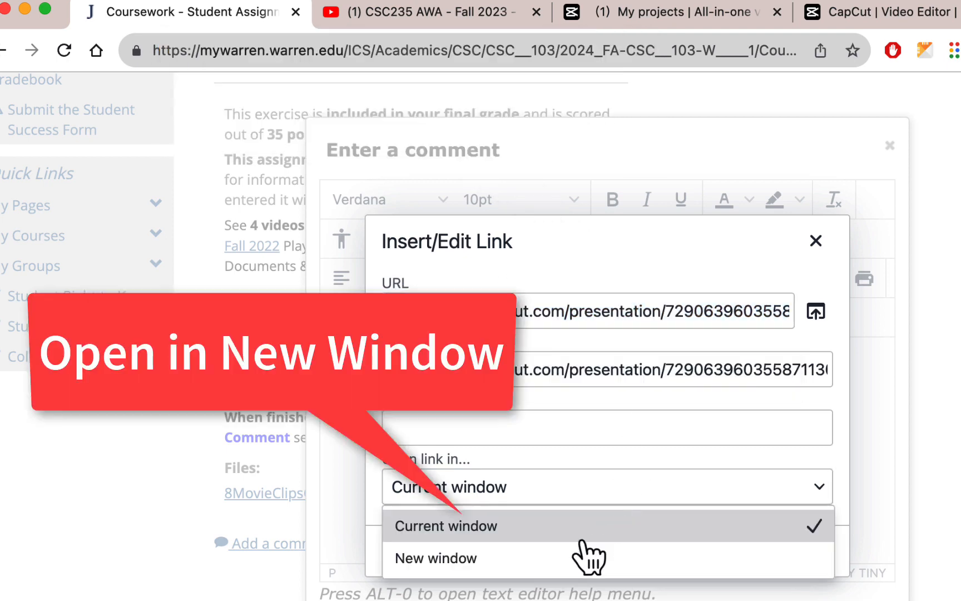
click(585, 555)
click(795, 562)
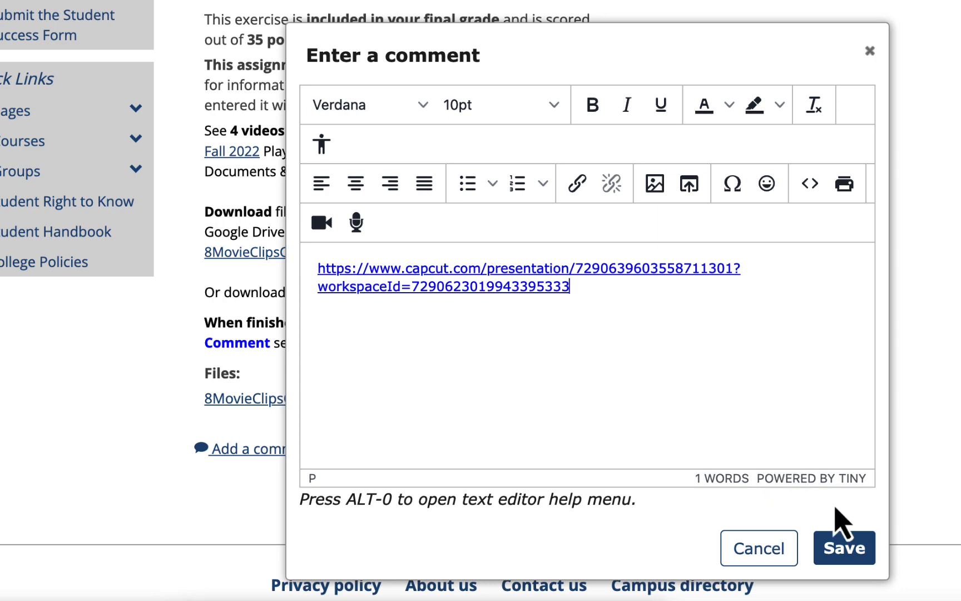
click(843, 550)
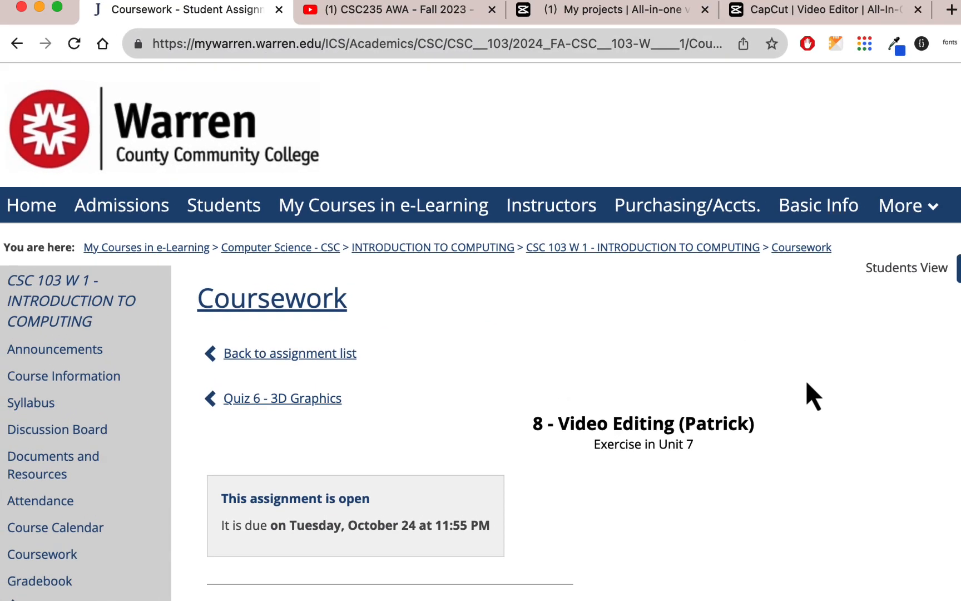
- Switch back to CapCut, close the presentation sharing dialog, decline the app installation and go to the CapCut home page
click(779, 25)
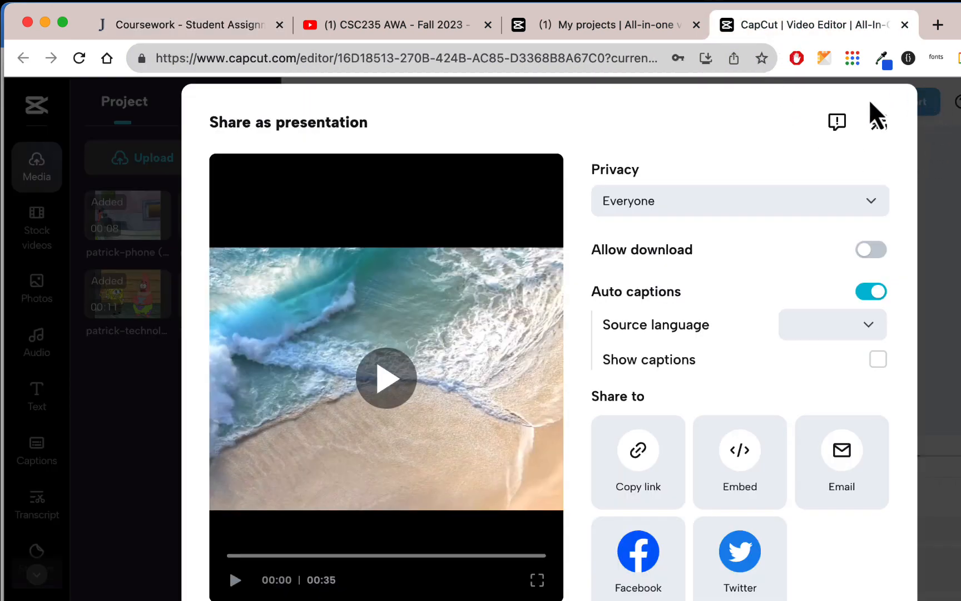
click(879, 124)
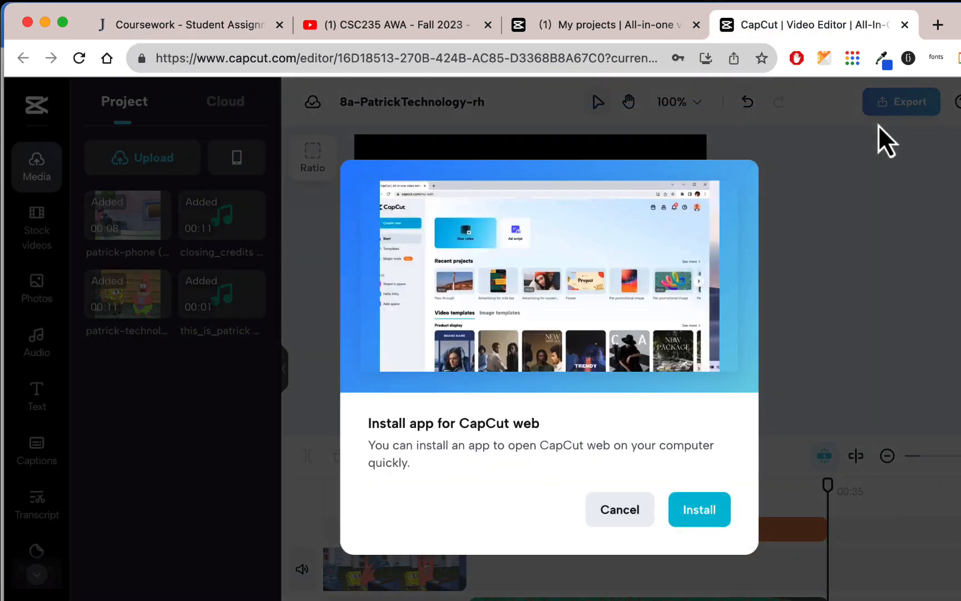
click(630, 529)
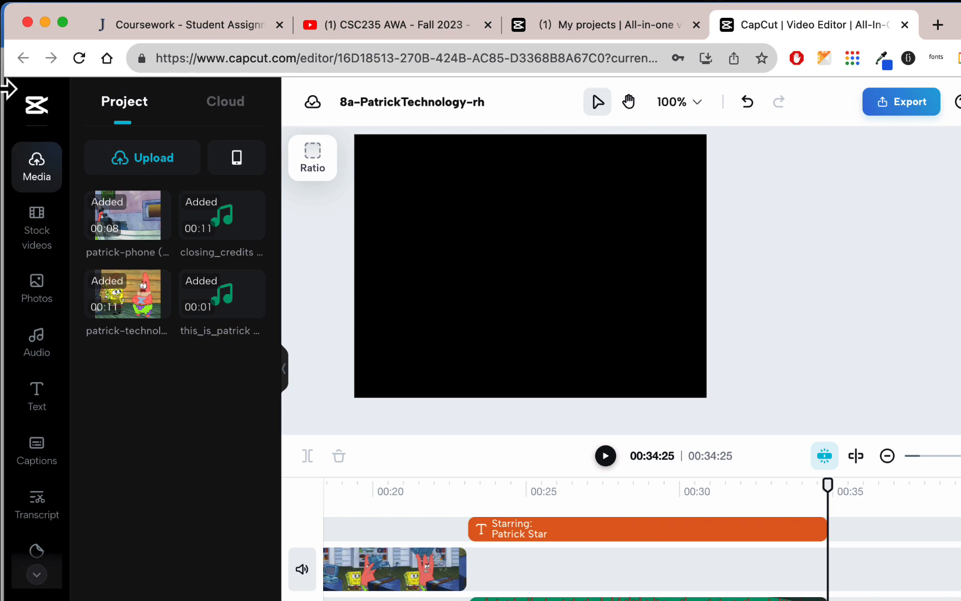
click(40, 113)
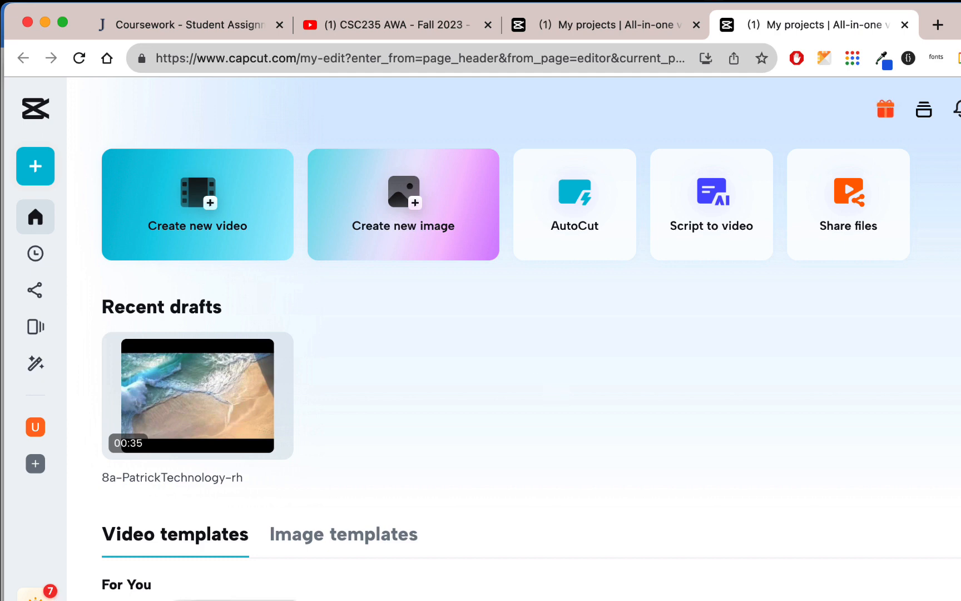
- Open the 8MovieClipsCSC103 3 folder in Downloads in Finder and preview BikiniBottom.jpg and bikini-bottom-hs.png
click(266, 600)
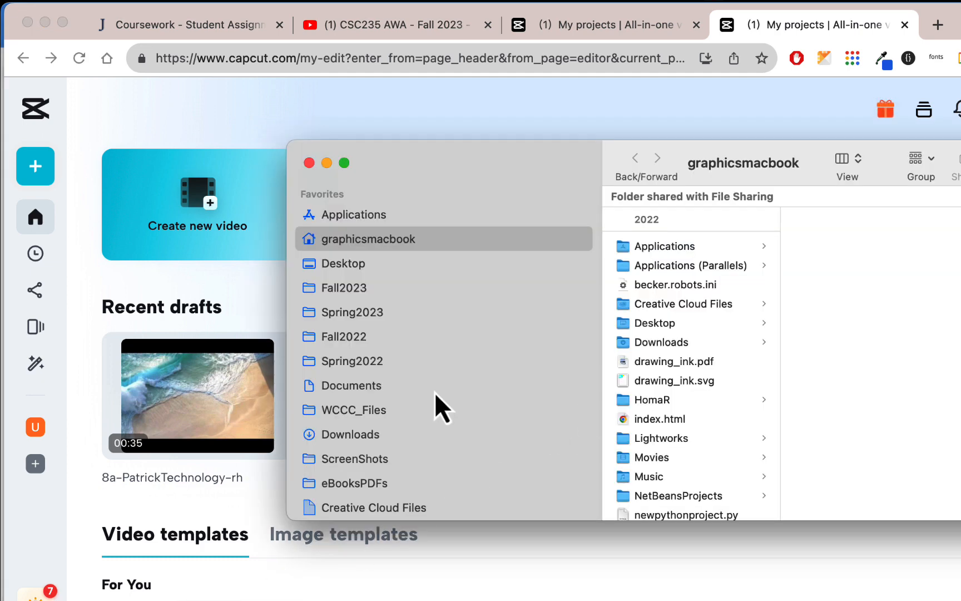
click(378, 437)
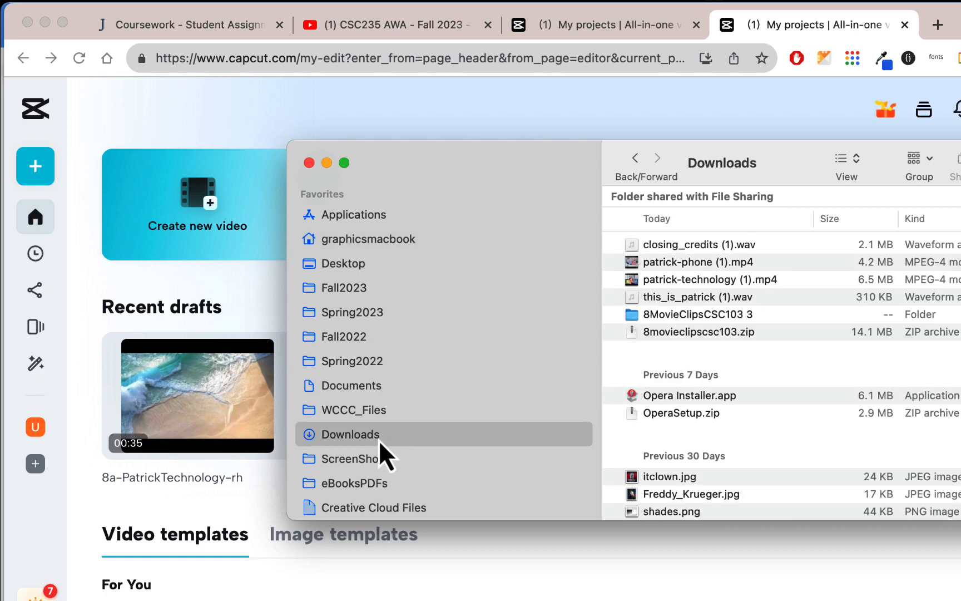
click(706, 310)
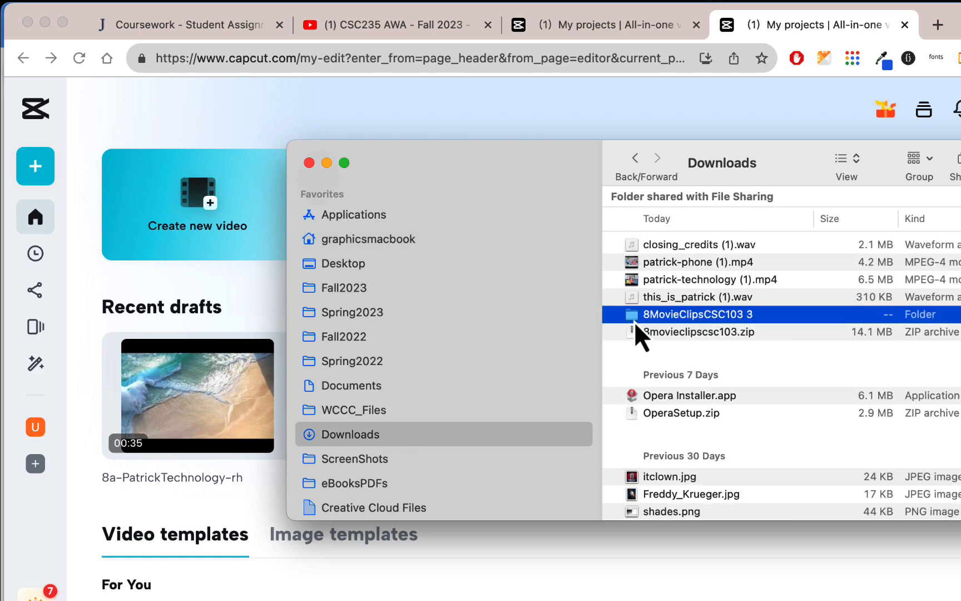
double_click(633, 320)
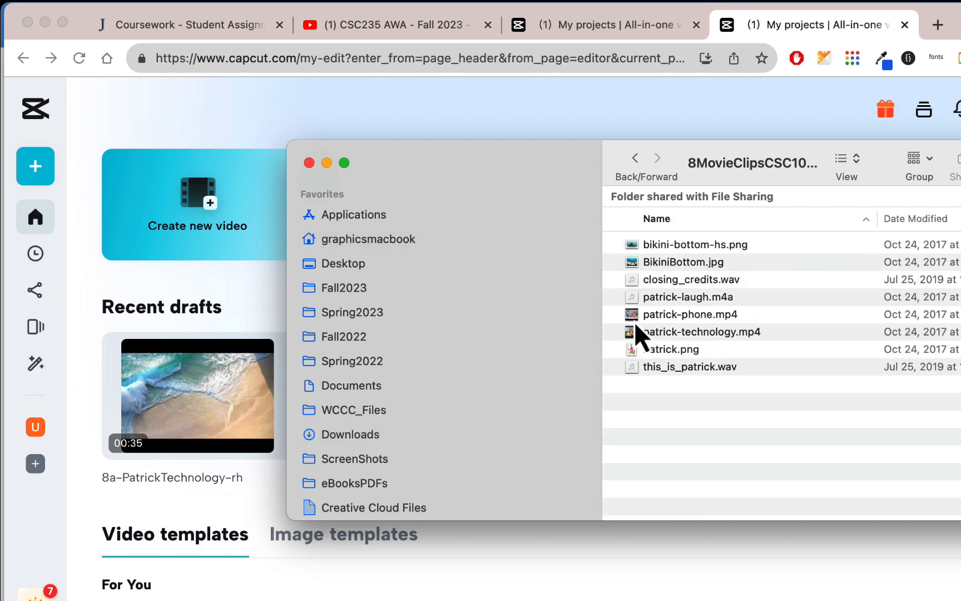
click(716, 267)
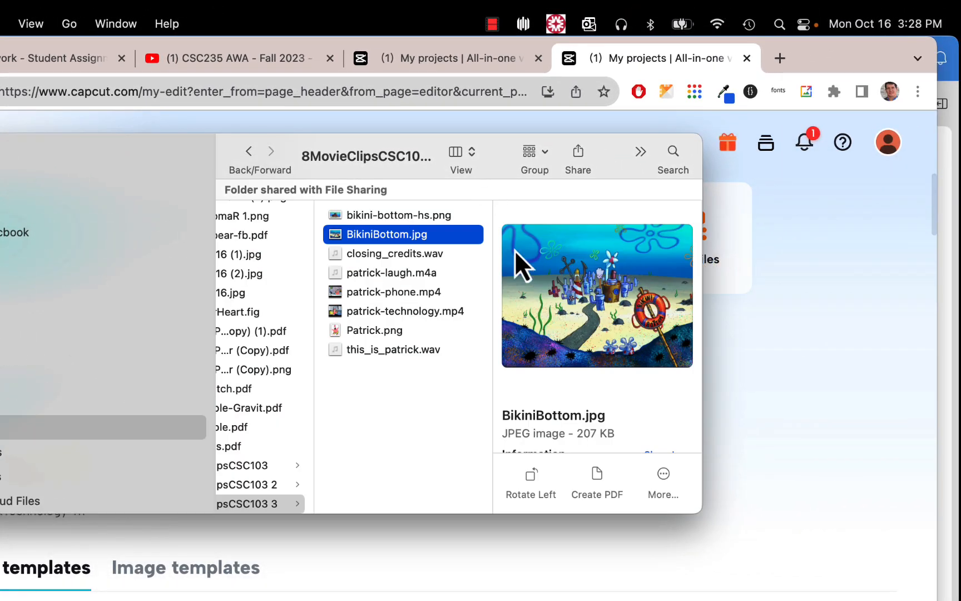
click(440, 214)
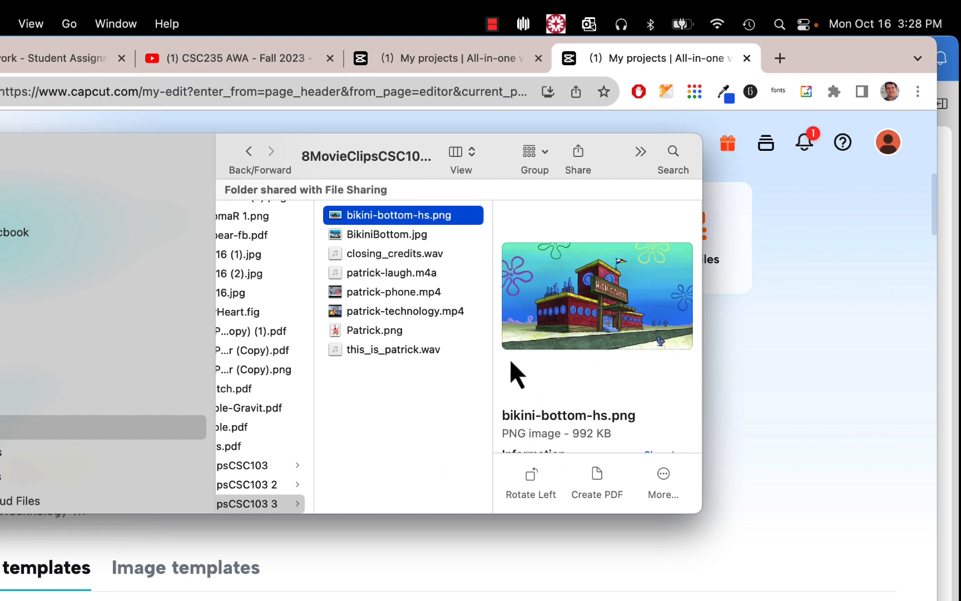